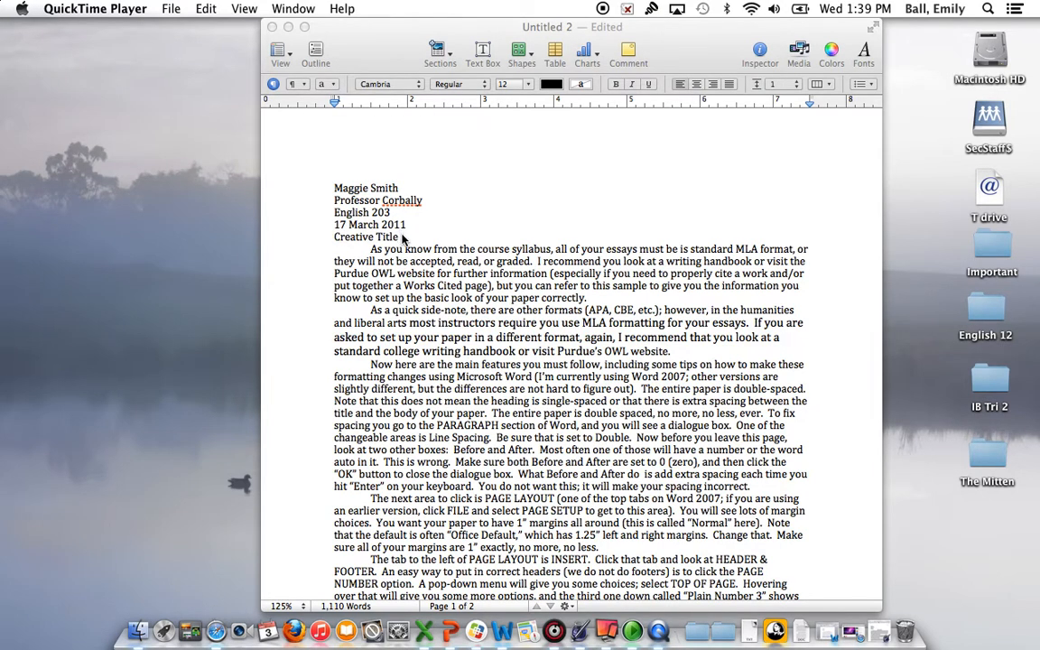
Center the "Creative Title" line below the heading.
left_click(401, 235)
left_click_drag(401, 236, 333, 239)
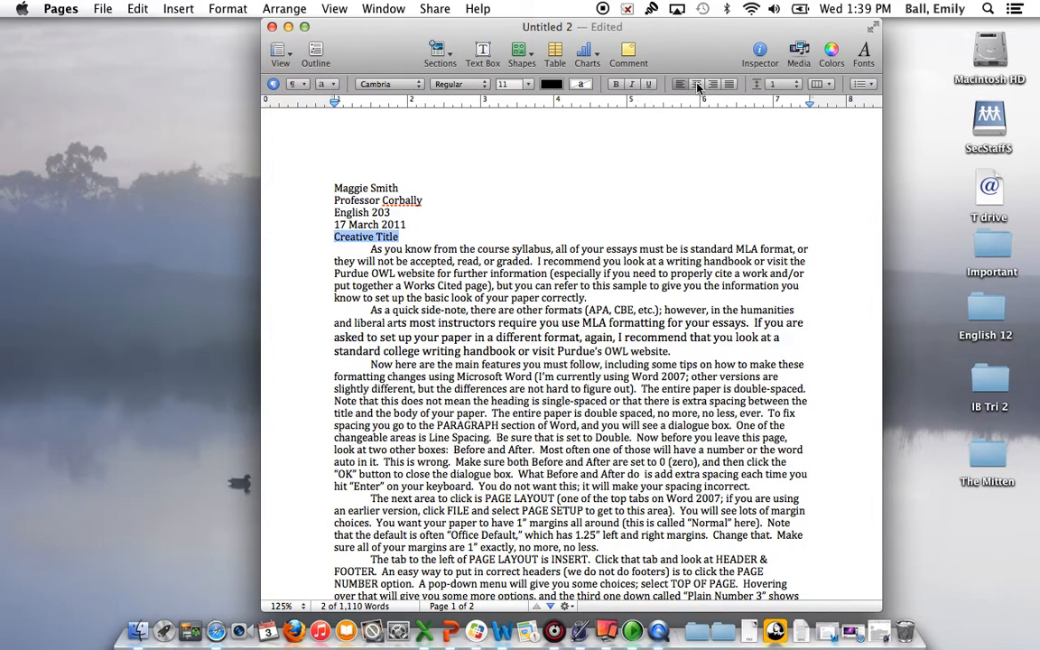
key("super+bar")
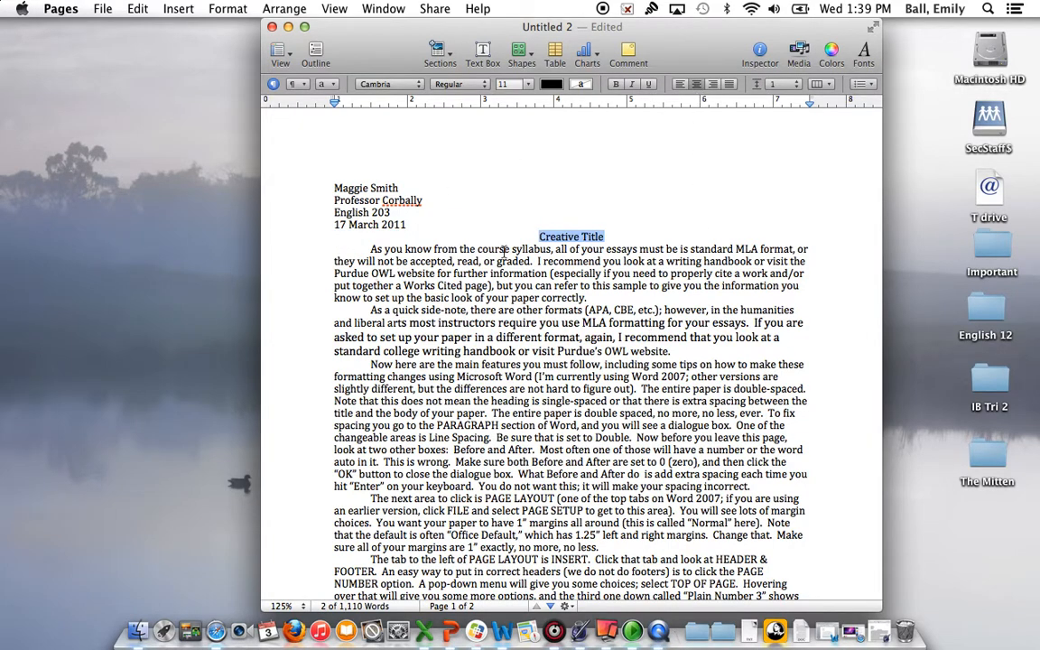
Set the line spacing of the entire document's text to 2.
scroll(571, 352, "down", 10)
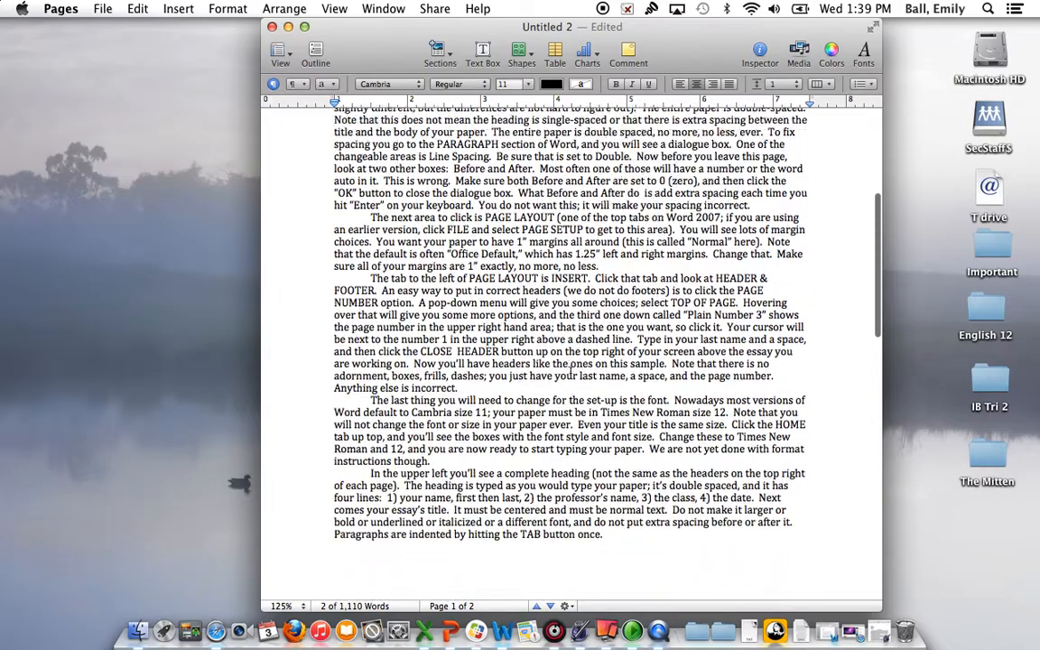
scroll(570, 371, "up", 8)
scroll(570, 372, "down", 15)
scroll(571, 372, "up", 5)
scroll(571, 373, "up", 20)
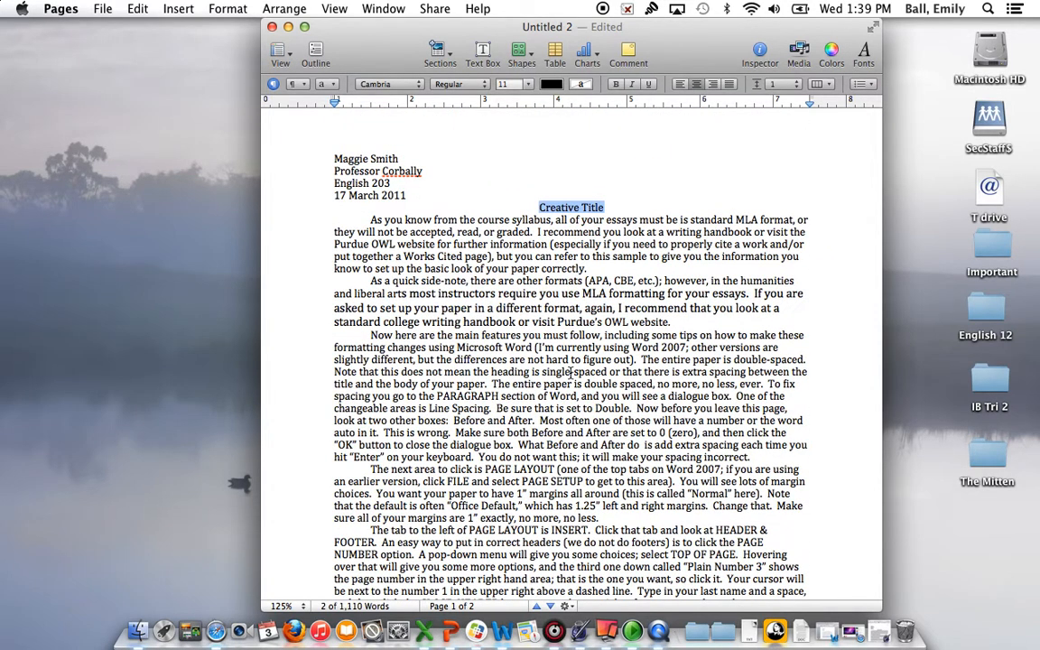
key("super+a")
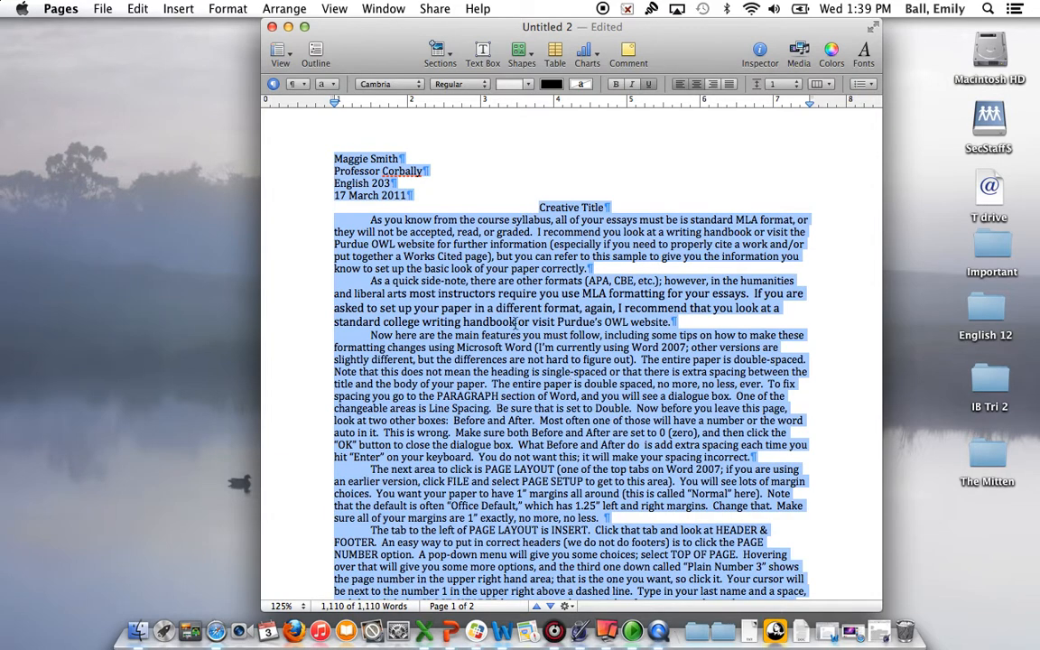
left_click(796, 86)
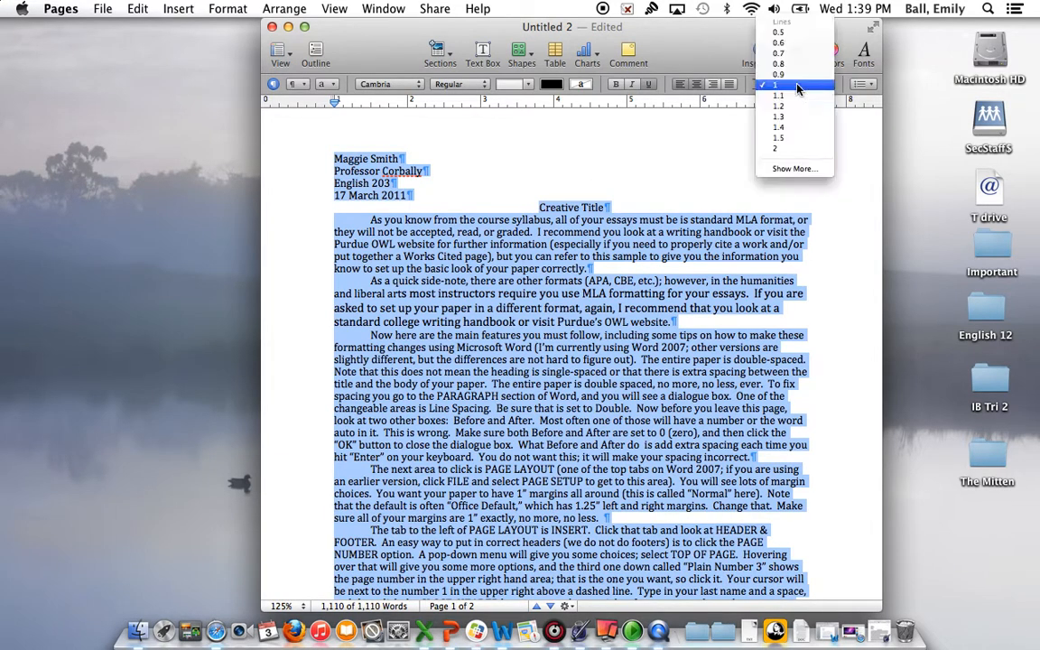
left_click(800, 149)
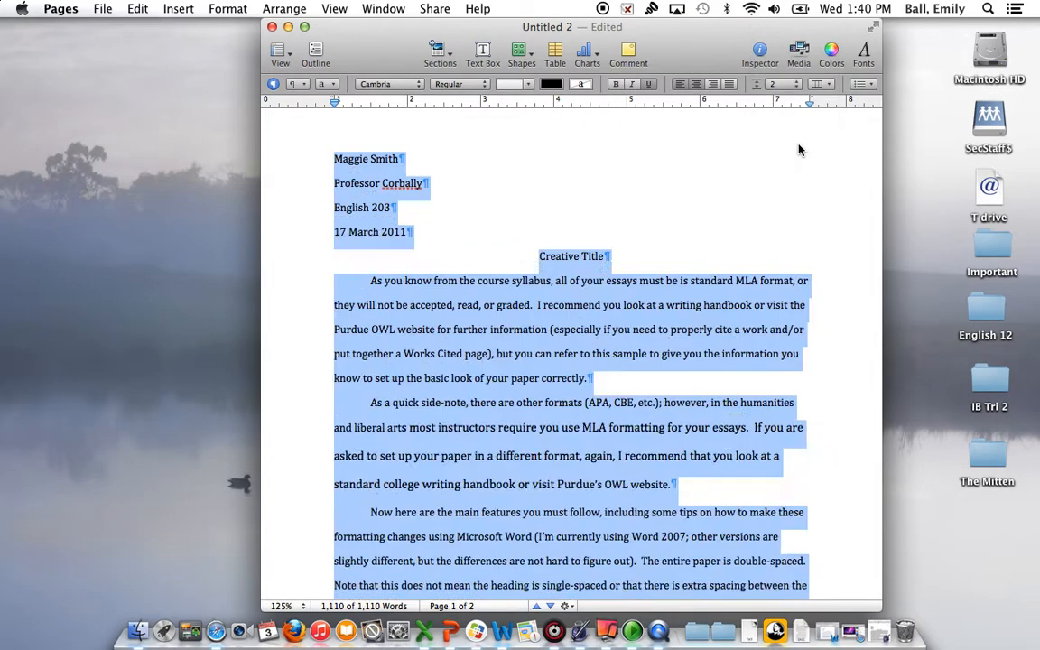
Format all of the document's body text as Times New Roman, size 12, Regular.
scroll(636, 379, "up", 2)
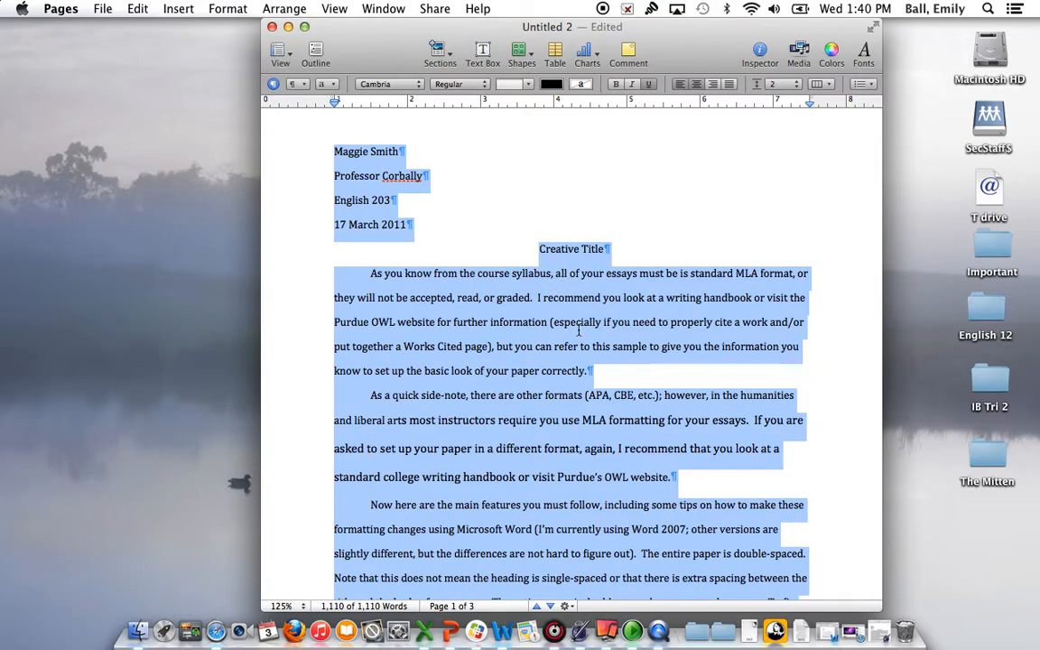
left_click(417, 86)
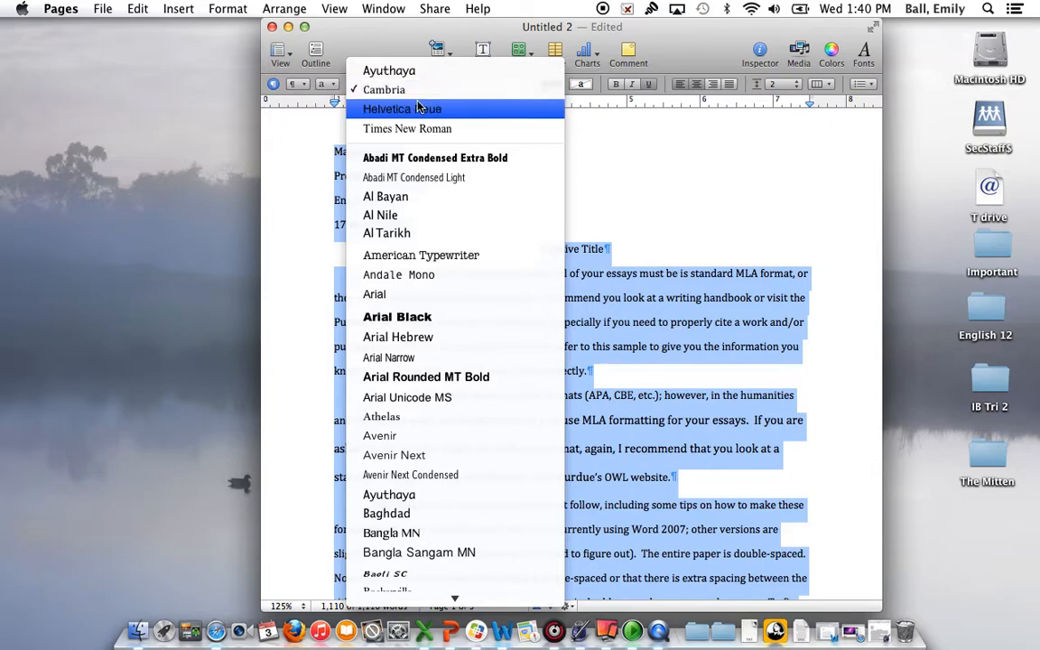
left_click(423, 131)
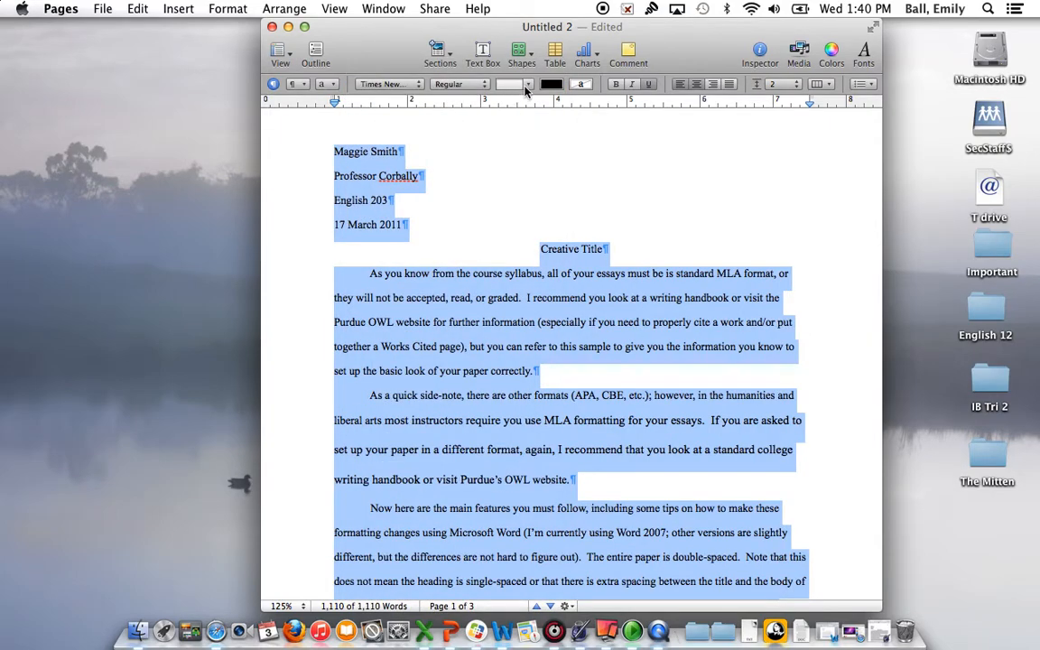
left_click(519, 84)
left_click(532, 133)
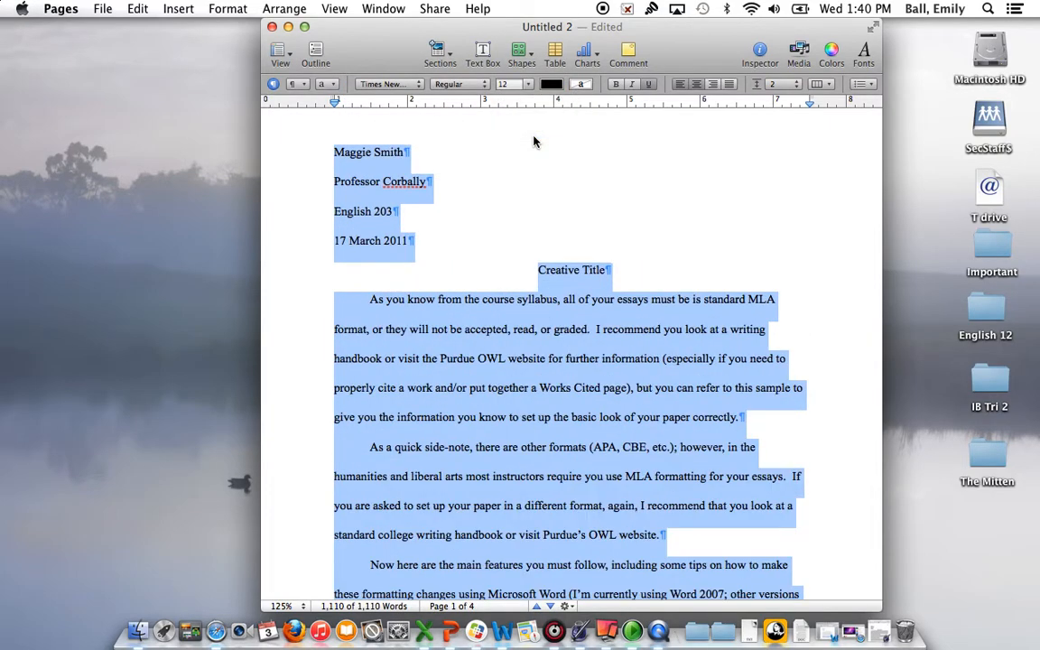
scroll(493, 360, "down", 1)
scroll(493, 360, "down", 1)
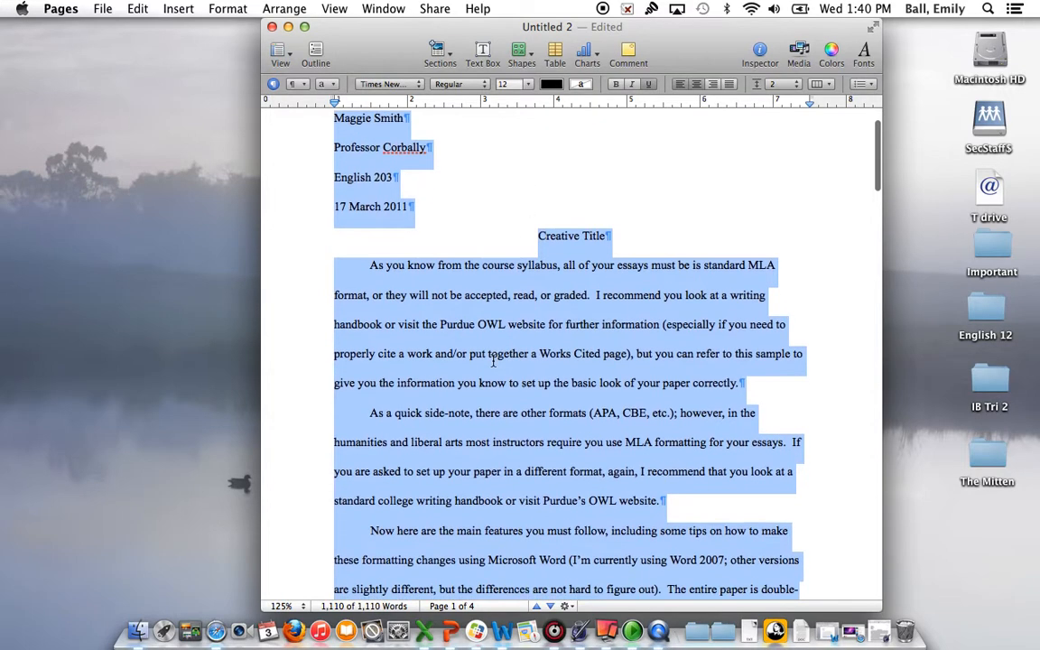
left_click(436, 84)
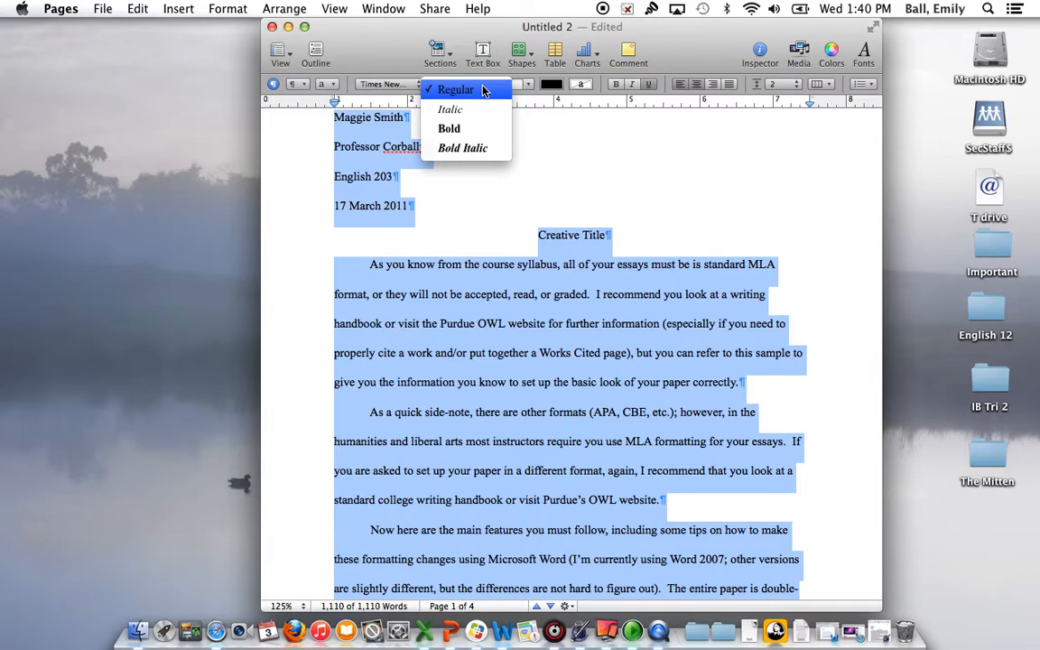
left_click(483, 90)
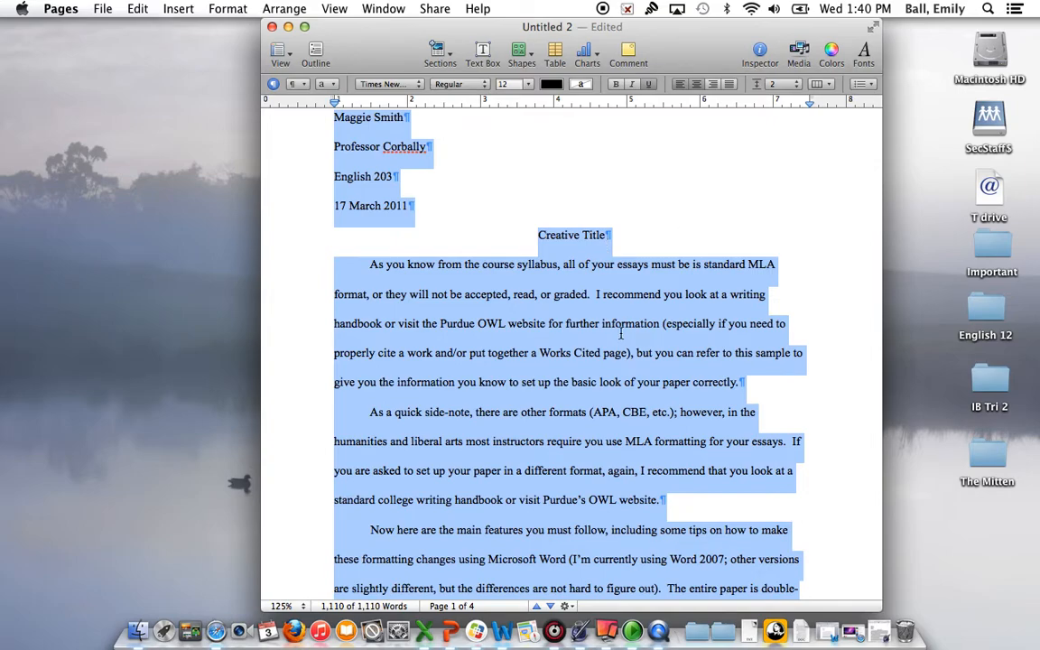
Insert an automatic page number into the page header, aligned to the right.
scroll(620, 334, "up", 2)
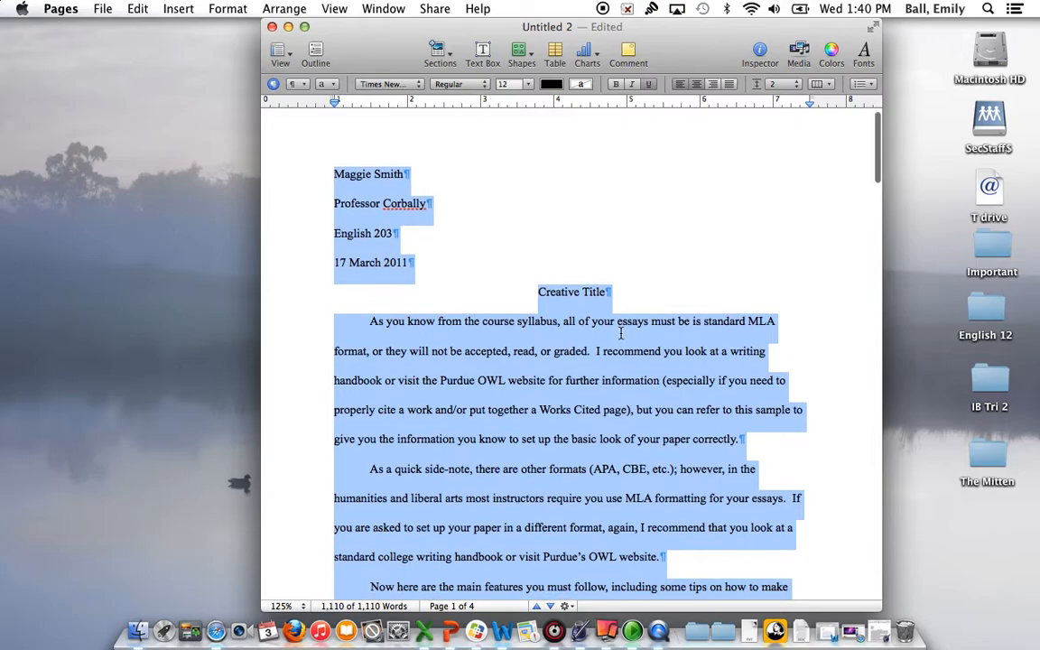
scroll(620, 334, "up", 1)
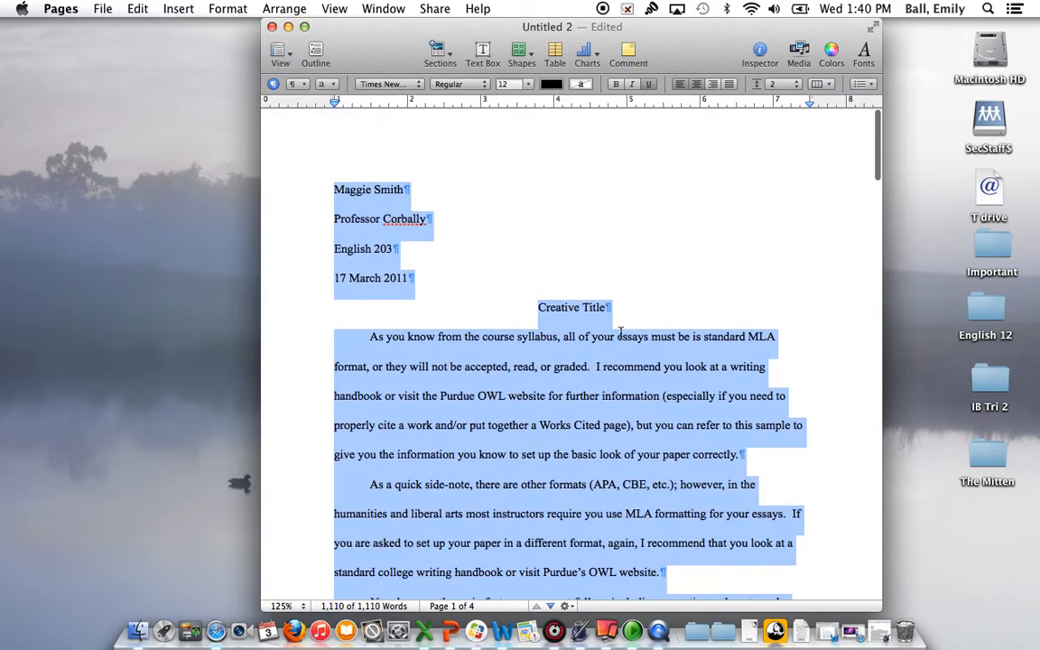
left_click(589, 159)
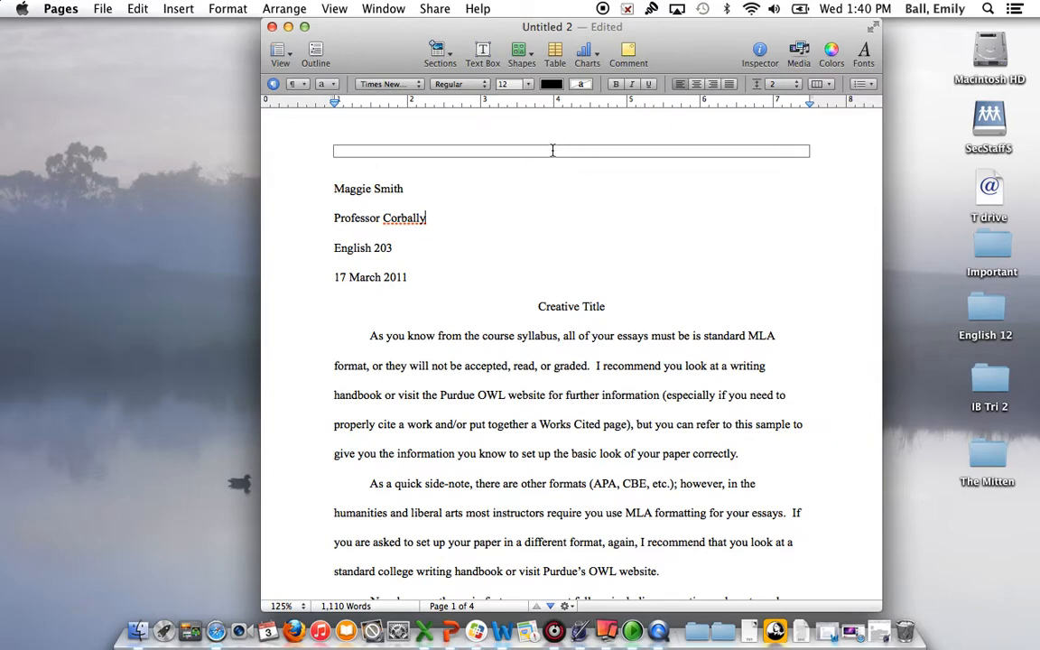
left_click(553, 150)
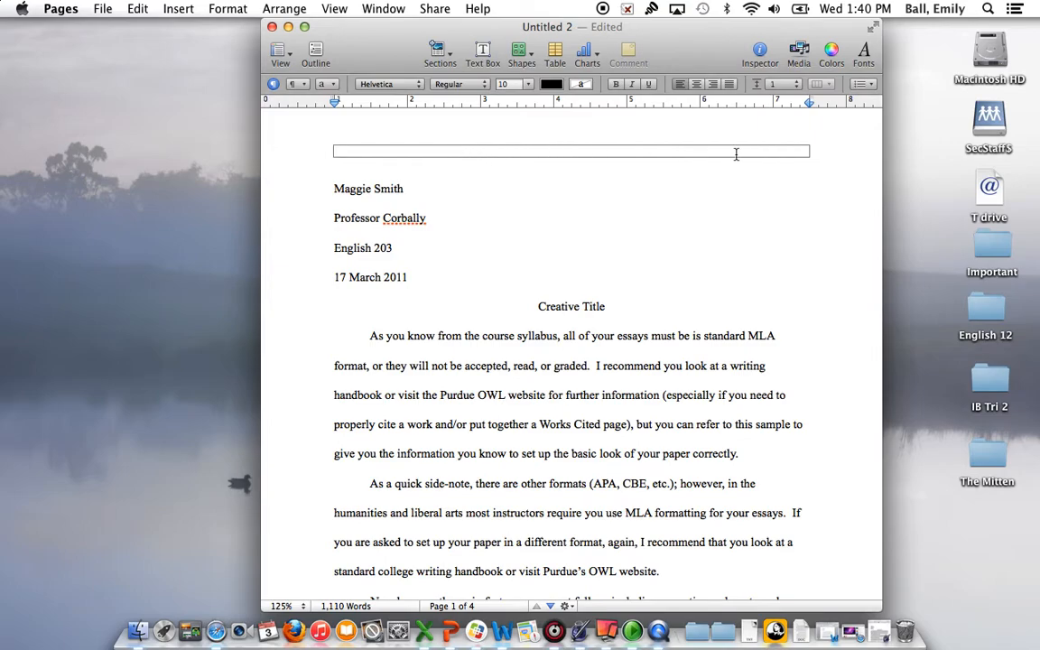
left_click(713, 87)
left_click(143, 10)
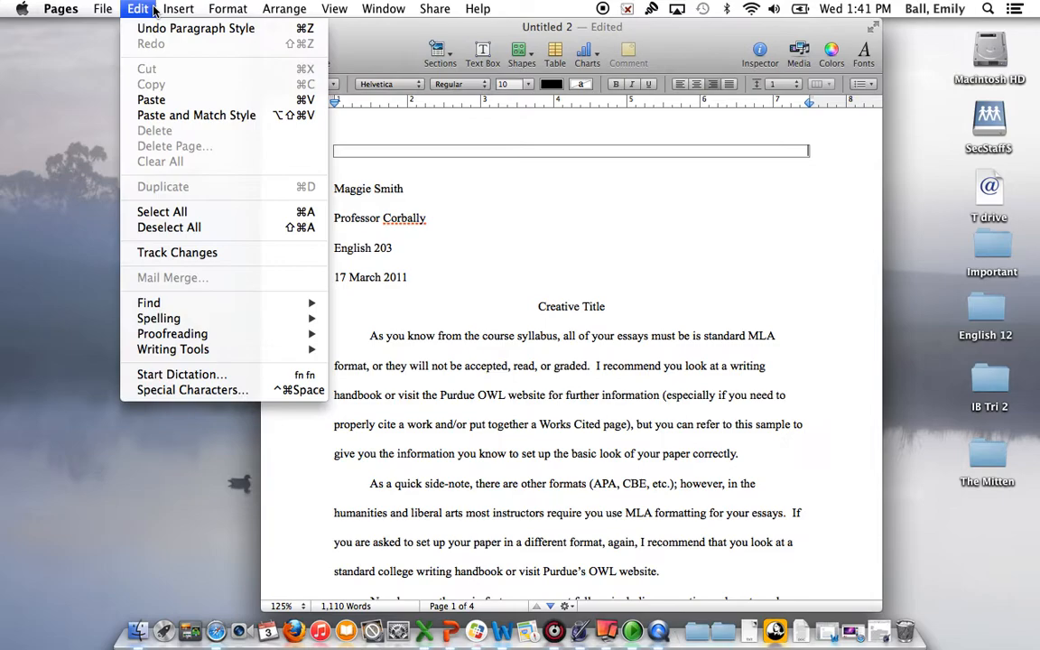
mouse_move(170, 11)
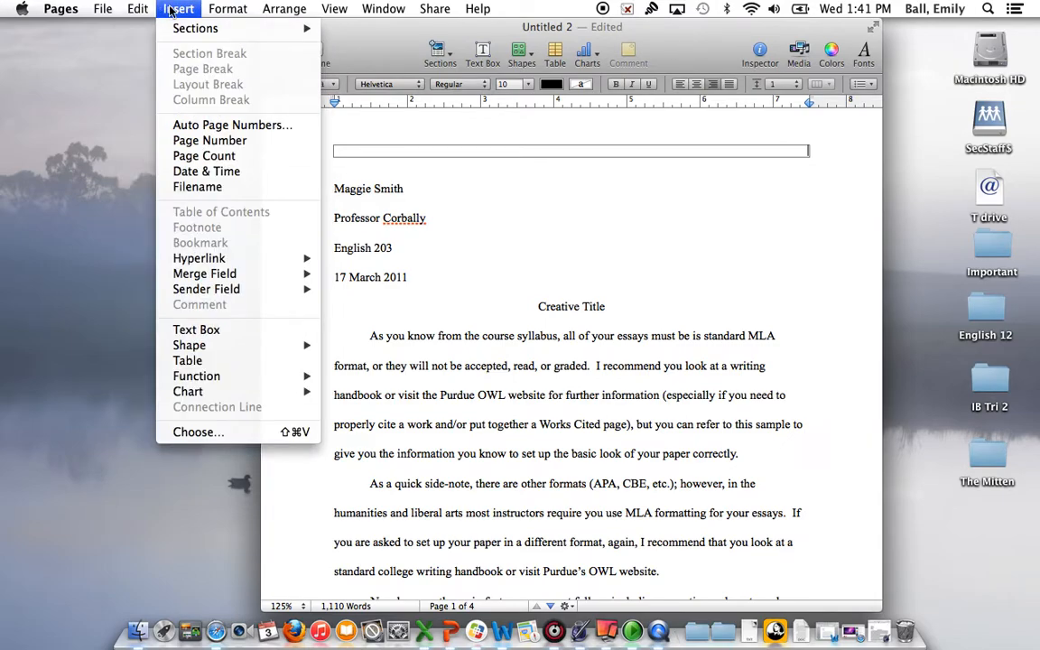
left_click(212, 141)
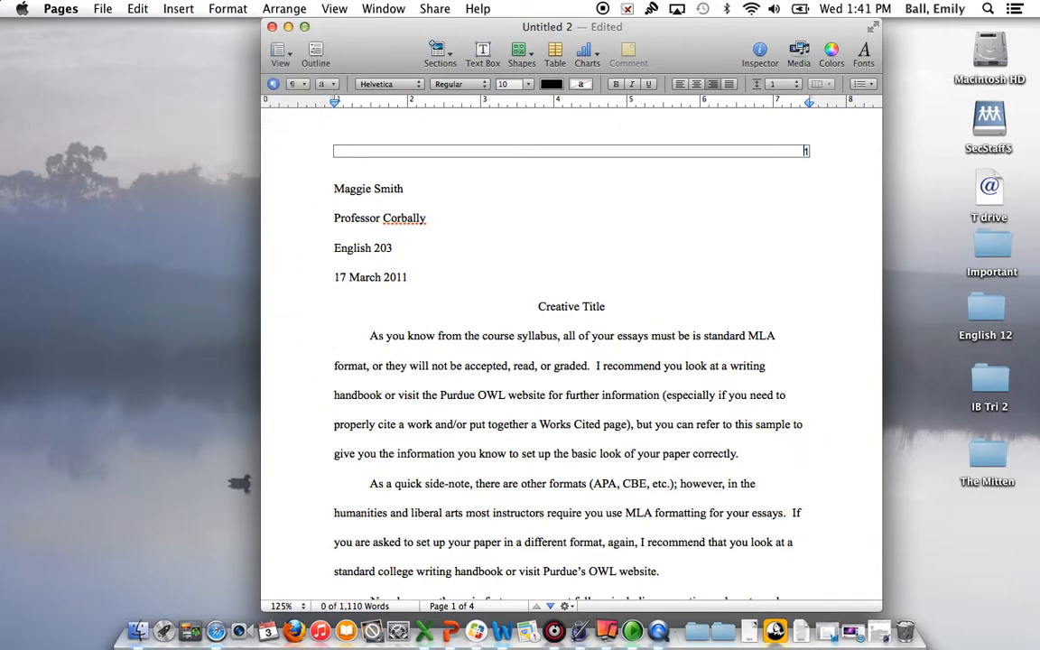
Enter the student's last name followed by a space before the page number in the header.
type("Ball")
key("BackSpace")
key("BackSpace")
key("BackSpace")
key("BackSpace")
key("BackSpace")
type("Smith")
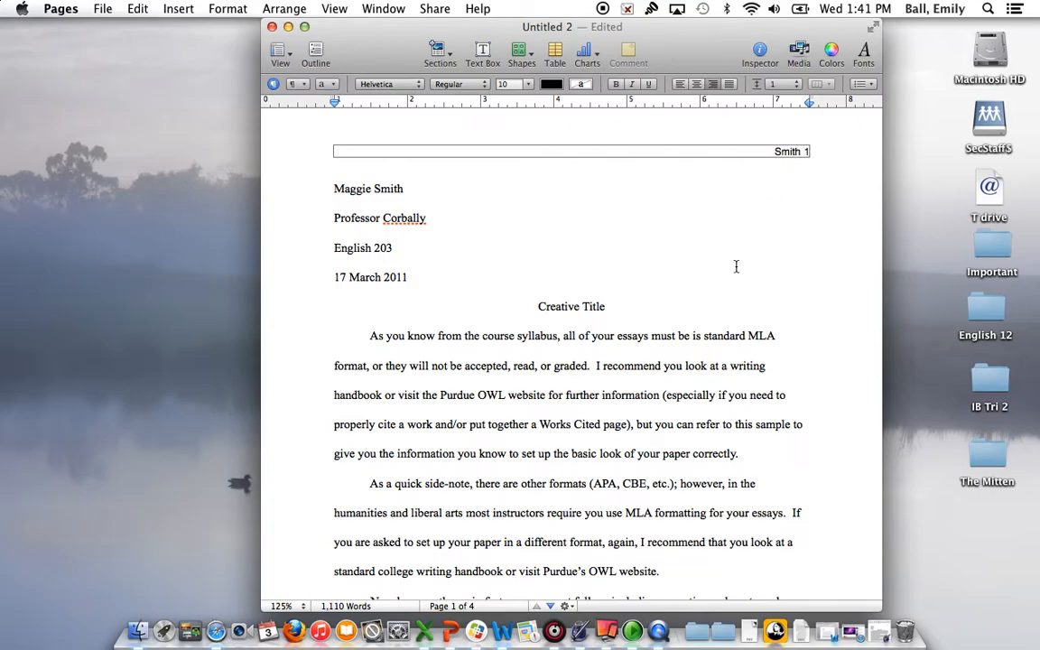
Check the last name and page number in the header across the first pages and review the page number insertion options.
scroll(735, 267, "down", 2)
scroll(736, 267, "down", 15)
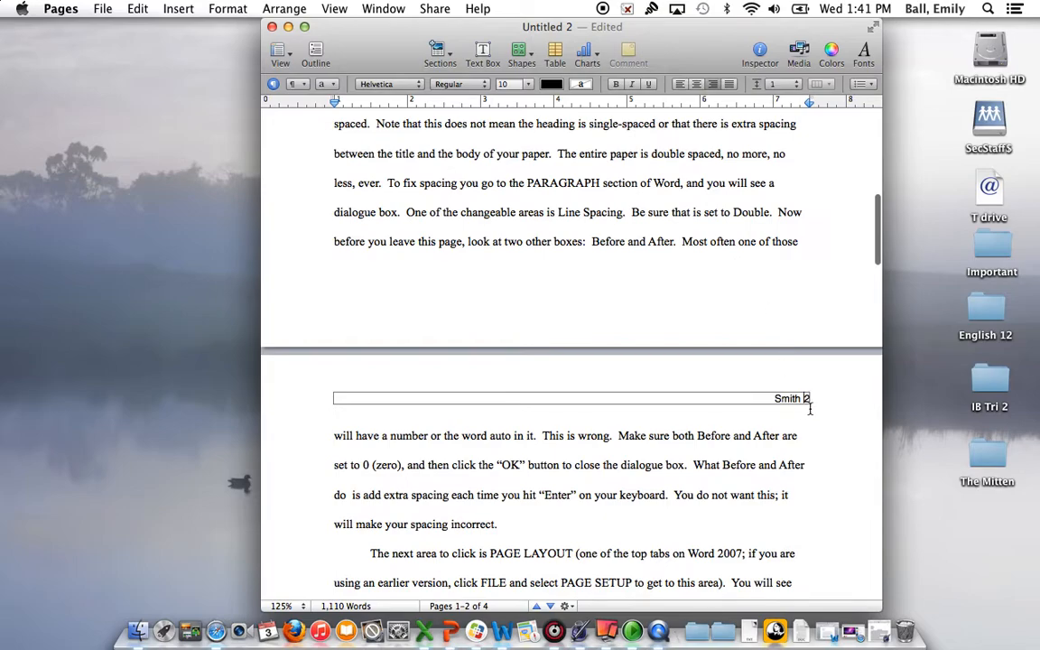
scroll(793, 397, "up", 15)
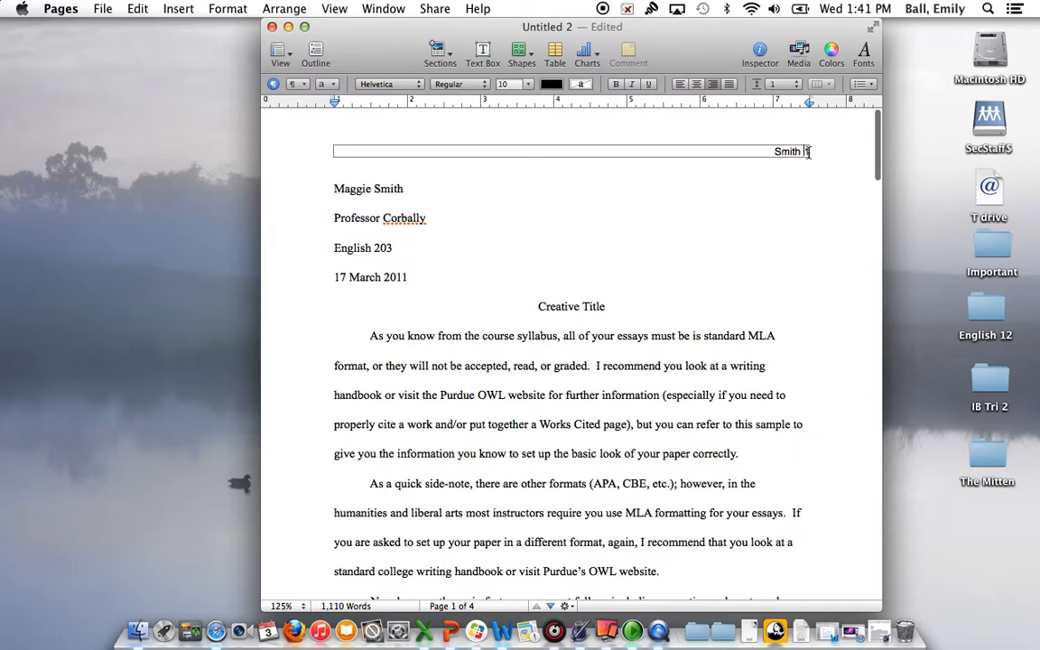
scroll(815, 223, "down", 5)
scroll(815, 223, "down", 6)
scroll(815, 223, "up", 8)
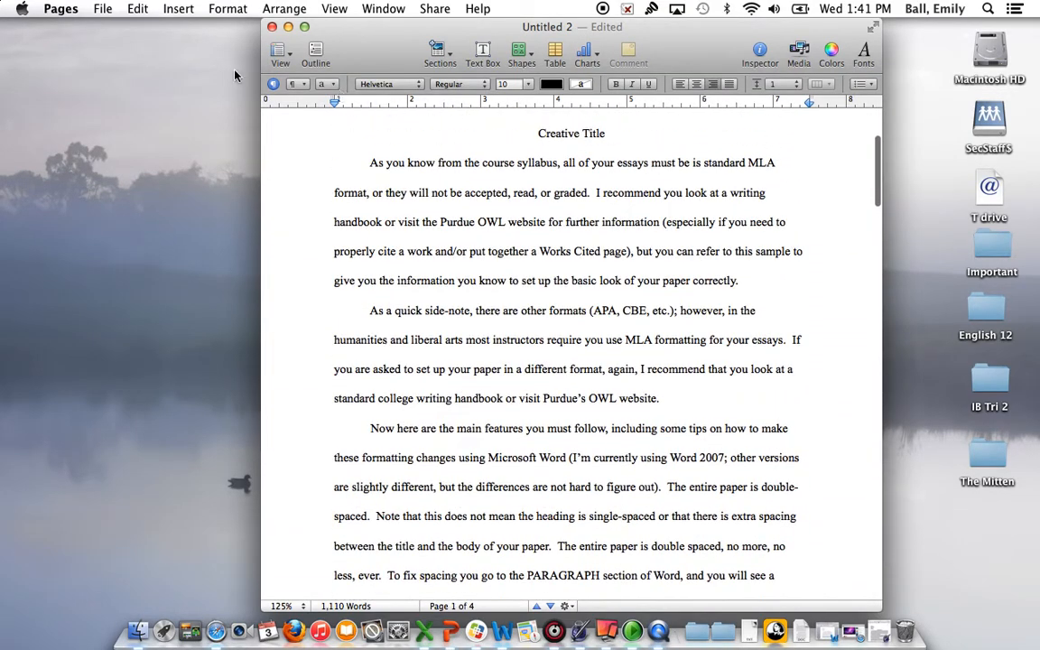
left_click(178, 8)
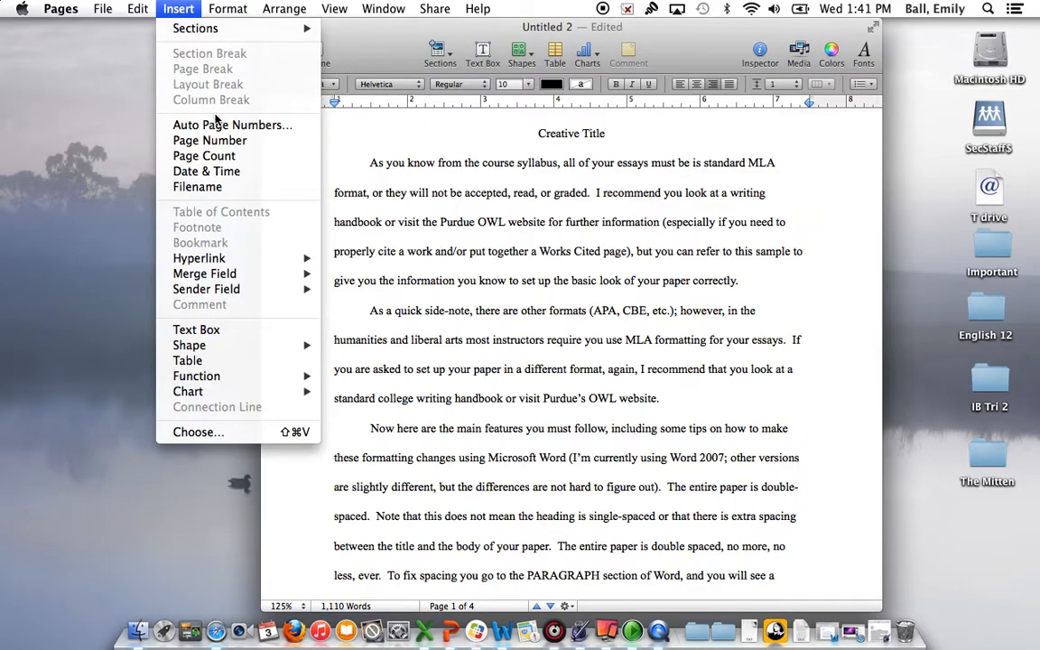
left_click(171, 9)
scroll(430, 216, "up", 5)
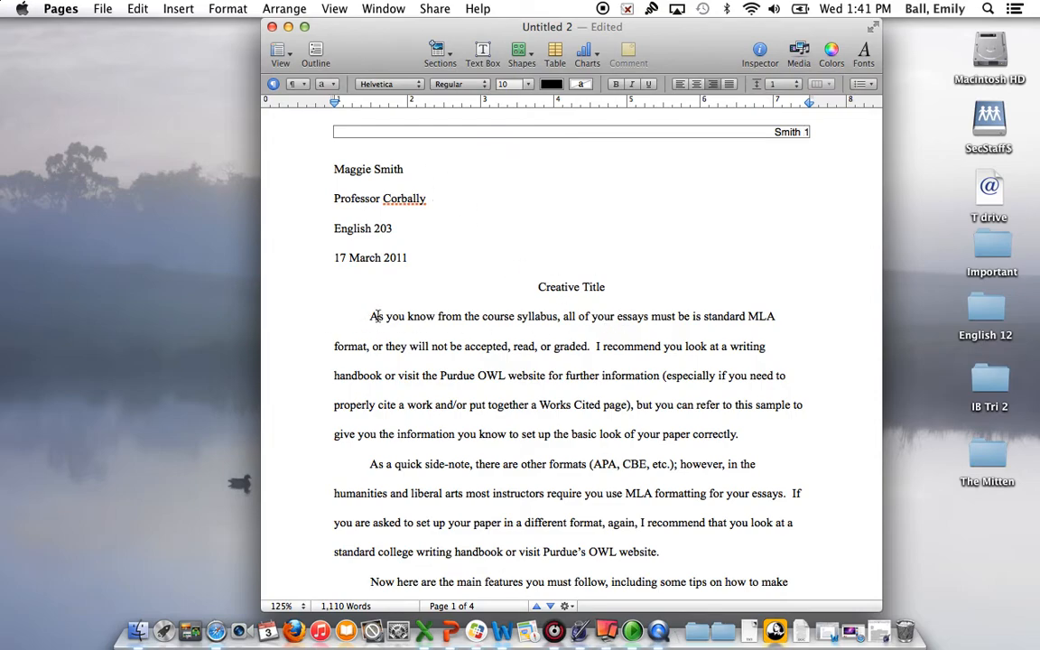
Insert a page break directly before the "Works Cited" heading near the end of the paper.
scroll(436, 406, "down", 3)
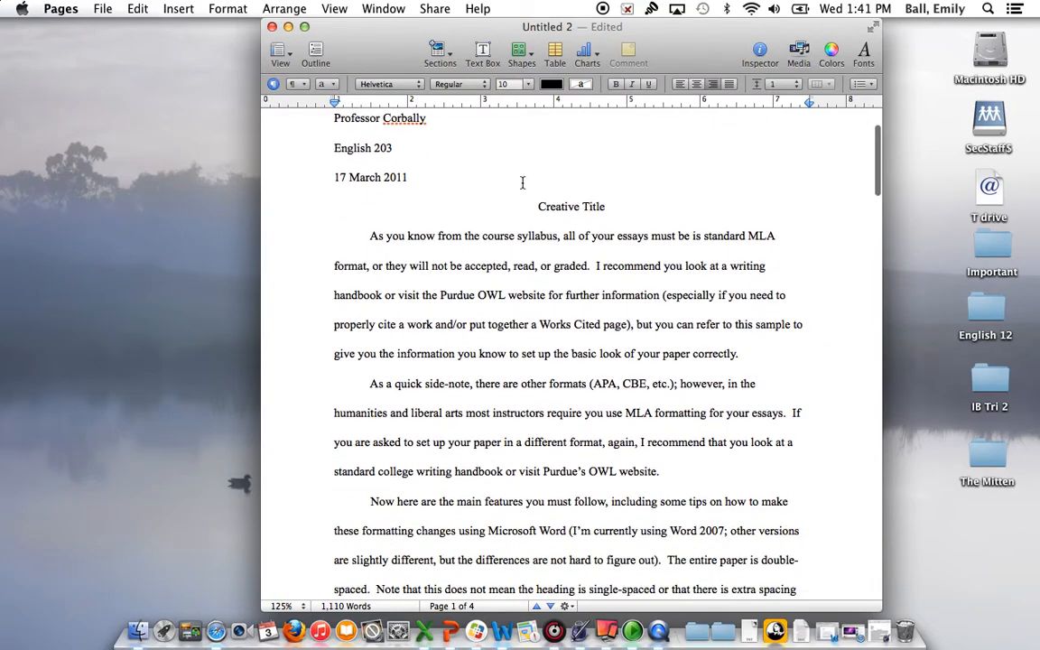
scroll(533, 325, "down", 4)
scroll(592, 354, "down", 15)
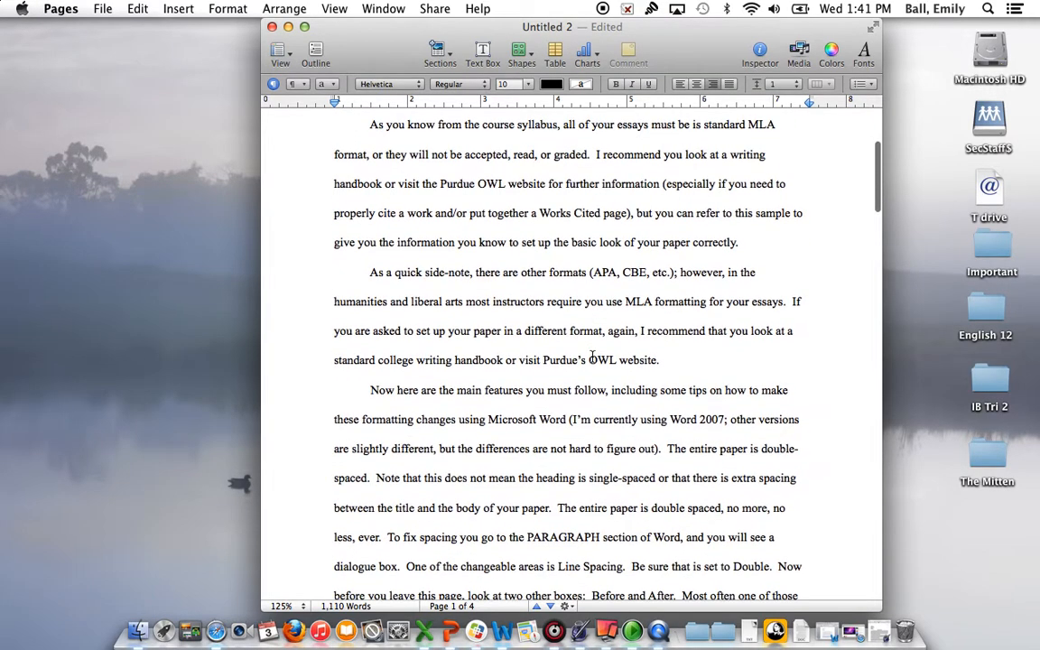
scroll(592, 355, "down", 15)
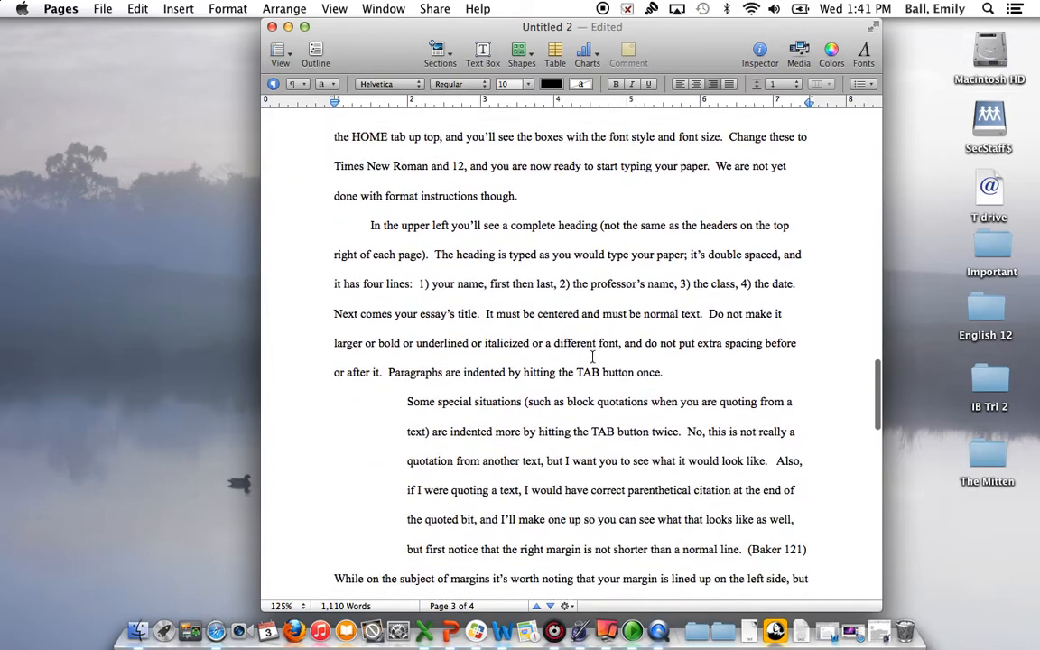
scroll(592, 356, "down", 6)
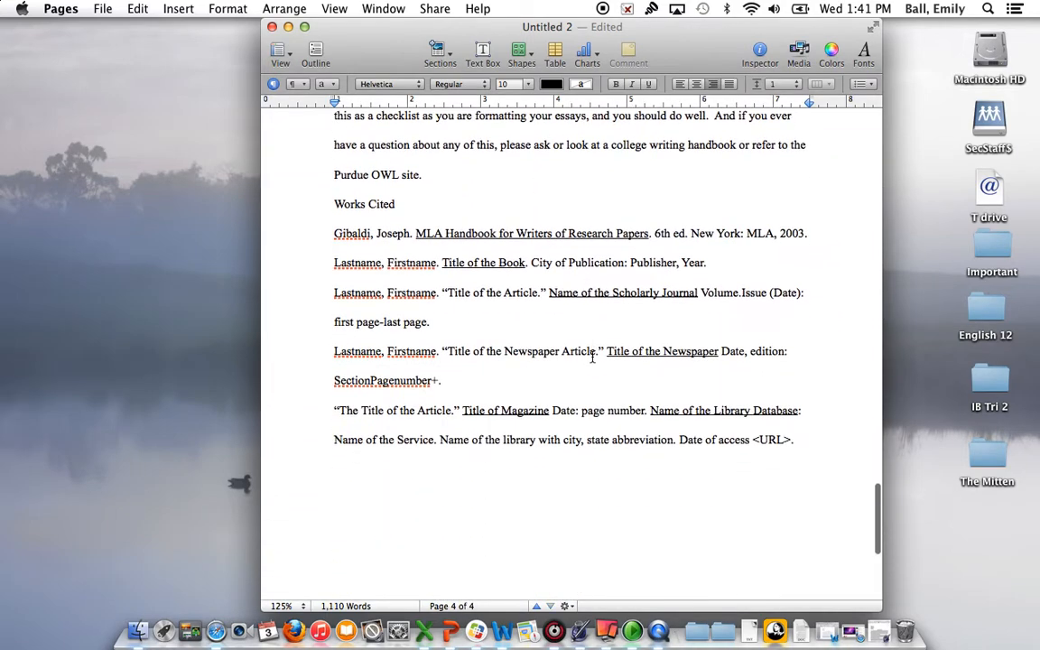
left_click(336, 203)
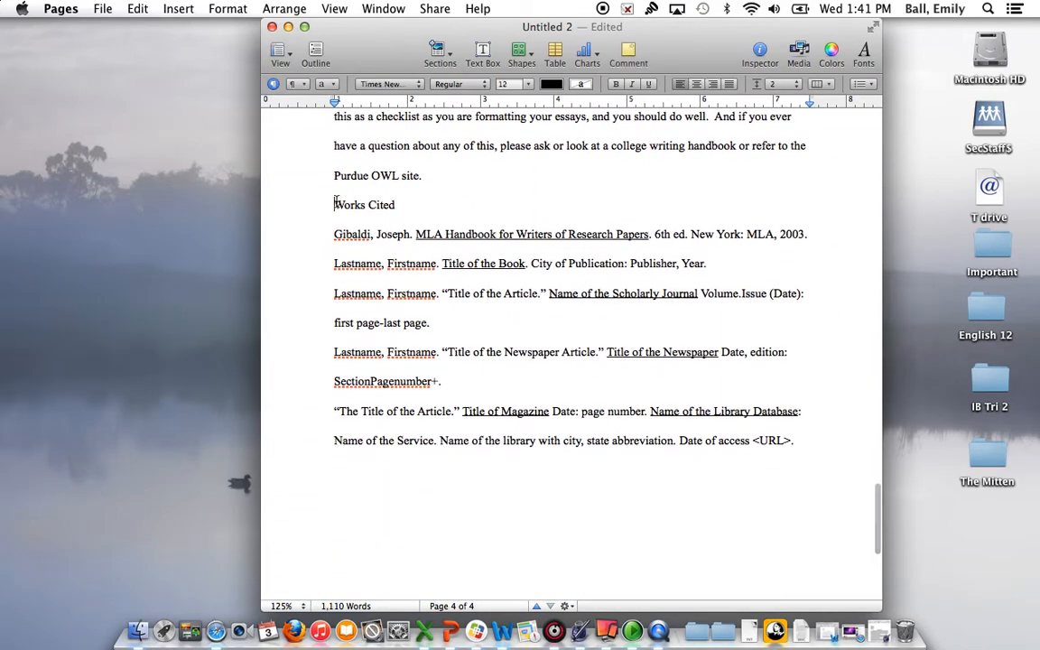
left_click(178, 9)
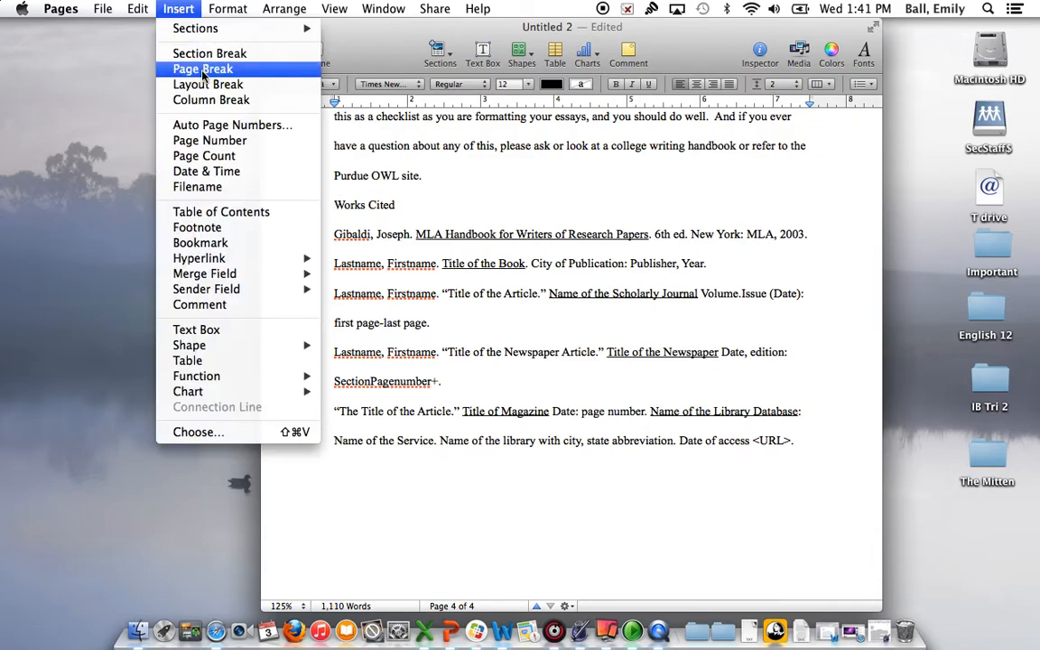
left_click(172, 133)
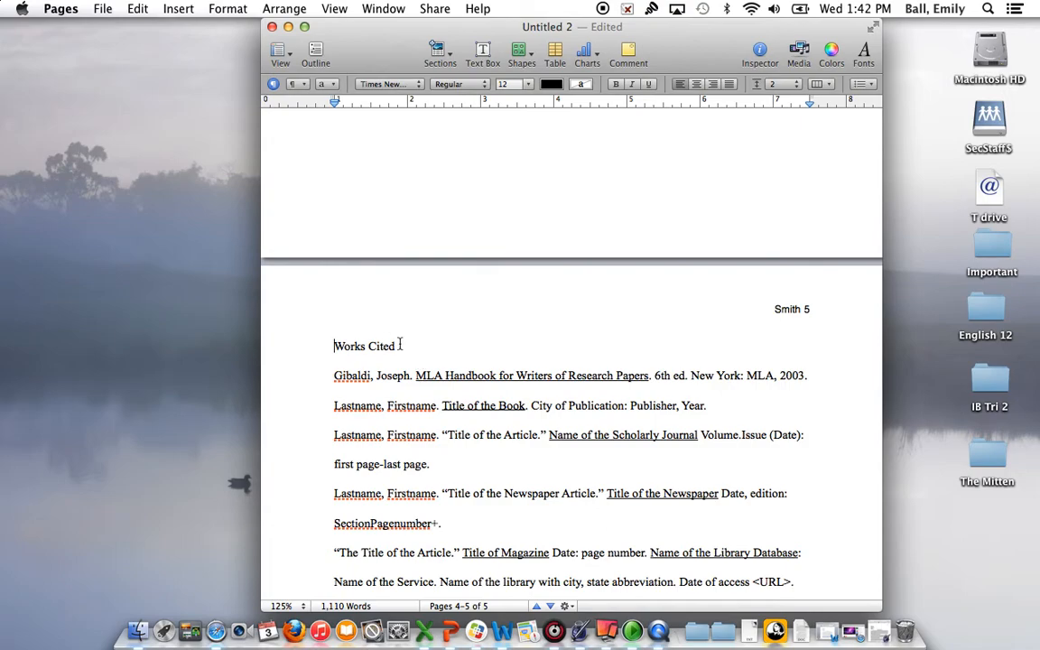
Center the "Works Cited" heading on the last page.
triple_click(327, 349)
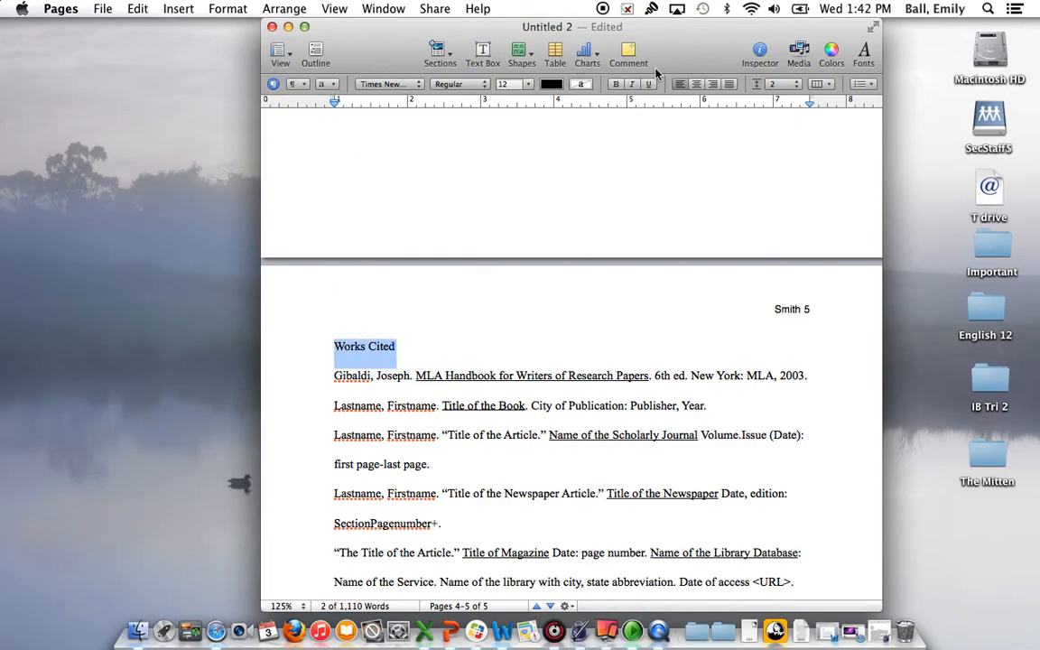
left_click(699, 86)
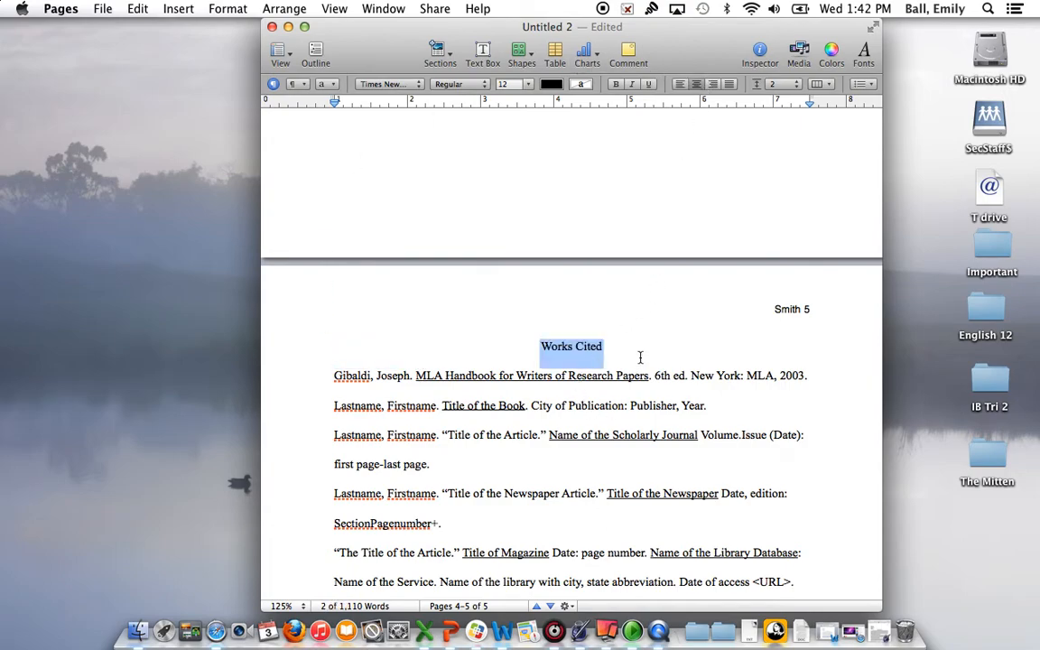
Give all the Works Cited entries a hanging indent, with first lines at 1 and following lines at 1.5 on the ruler.
scroll(467, 456, "down", 3)
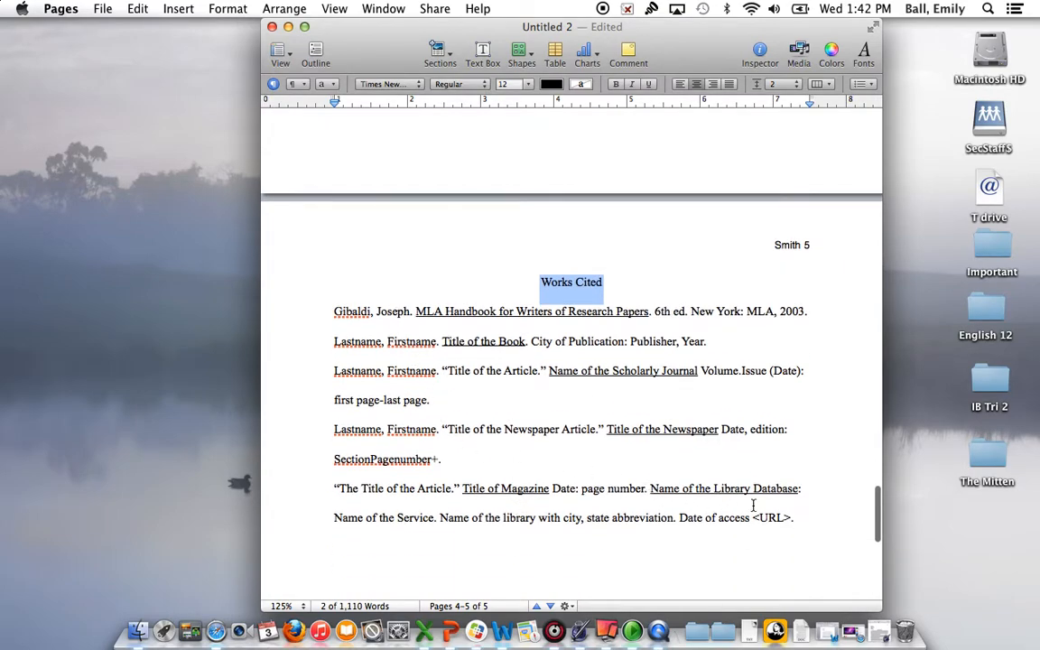
left_click(807, 519)
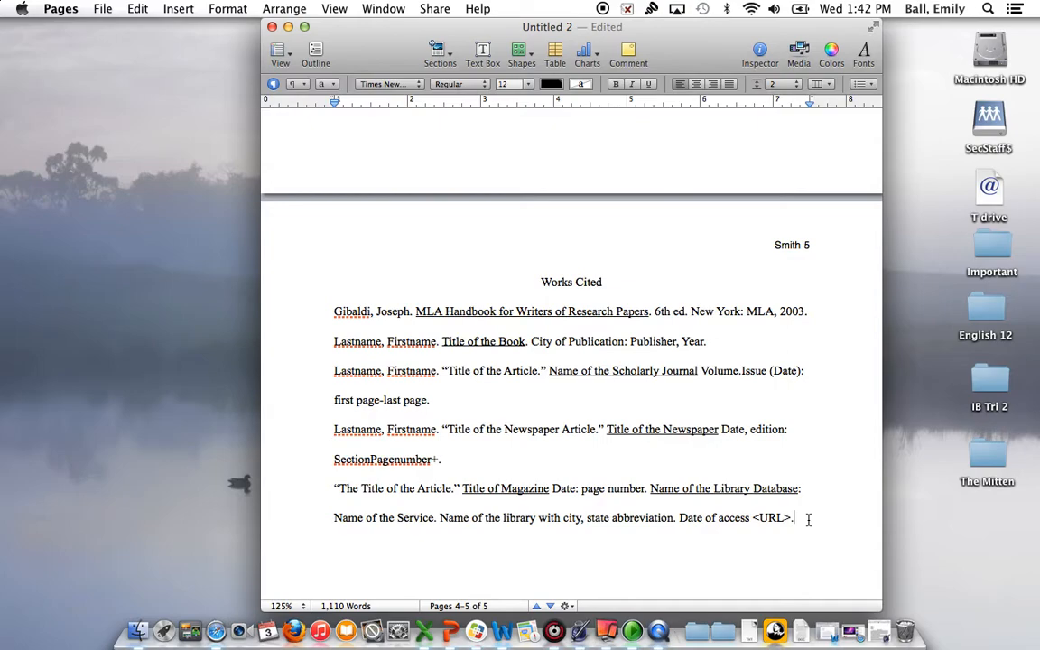
left_click_drag(797, 520, 304, 304)
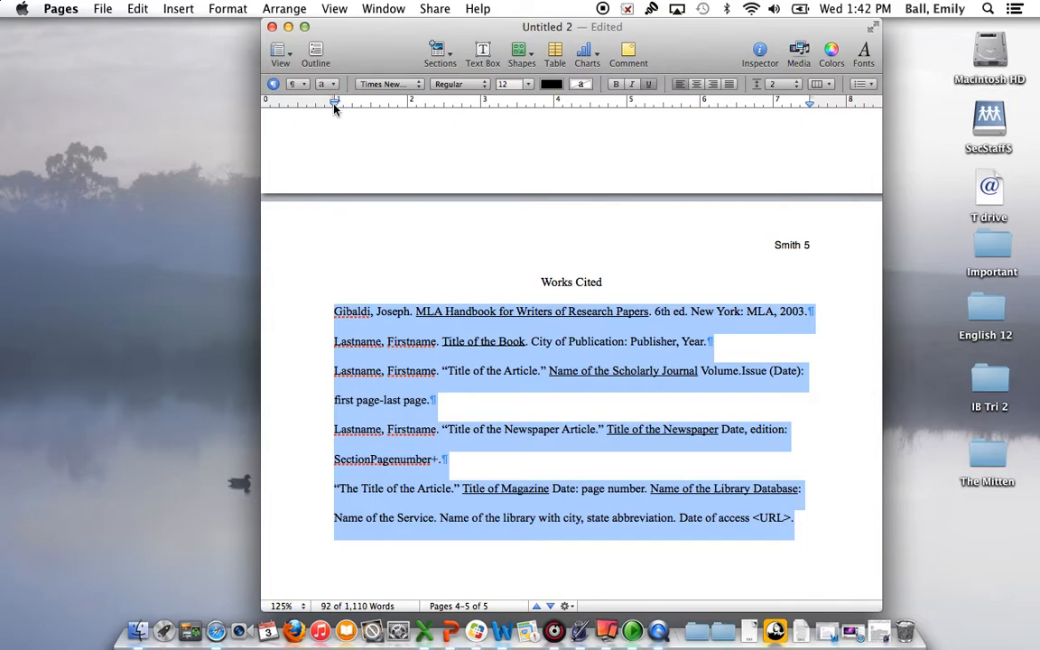
left_click_drag(334, 101, 370, 103)
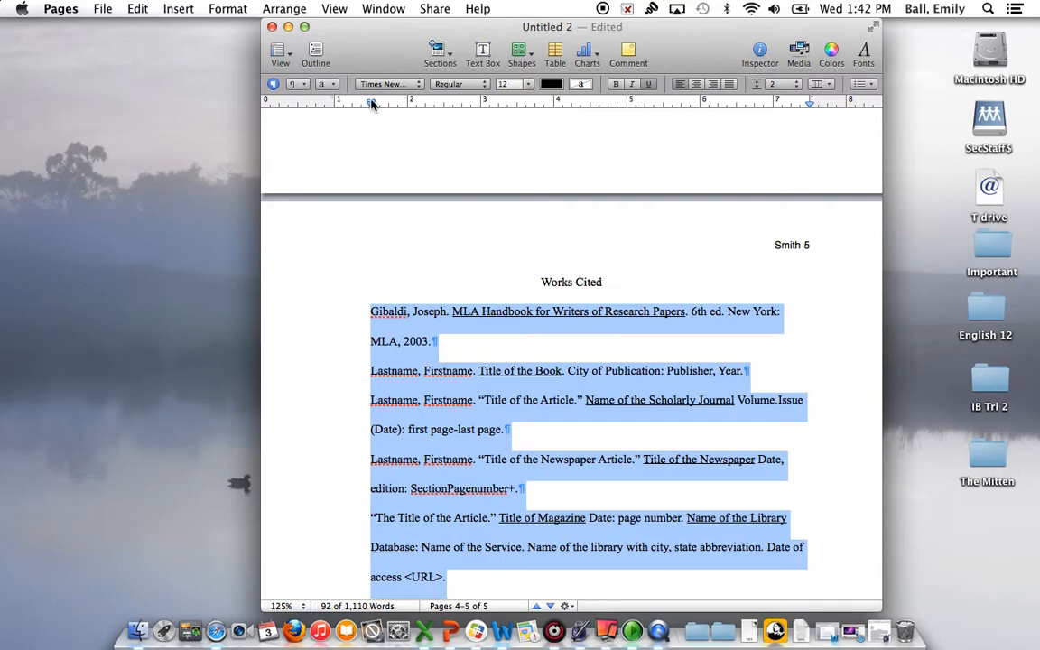
left_click_drag(370, 102, 333, 101)
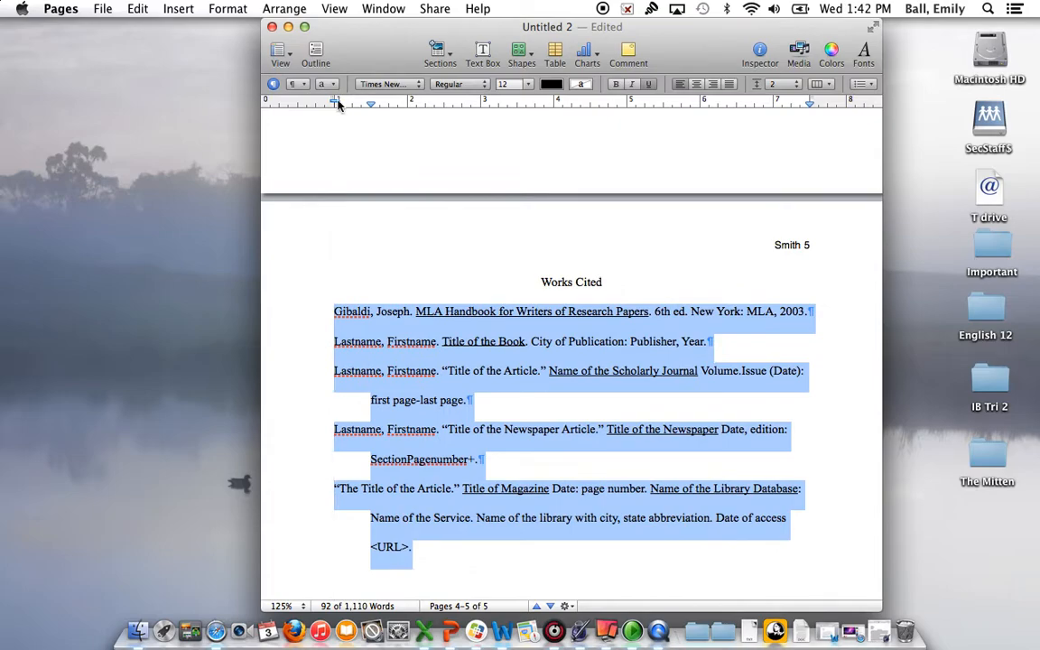
scroll(610, 515, "down", 3)
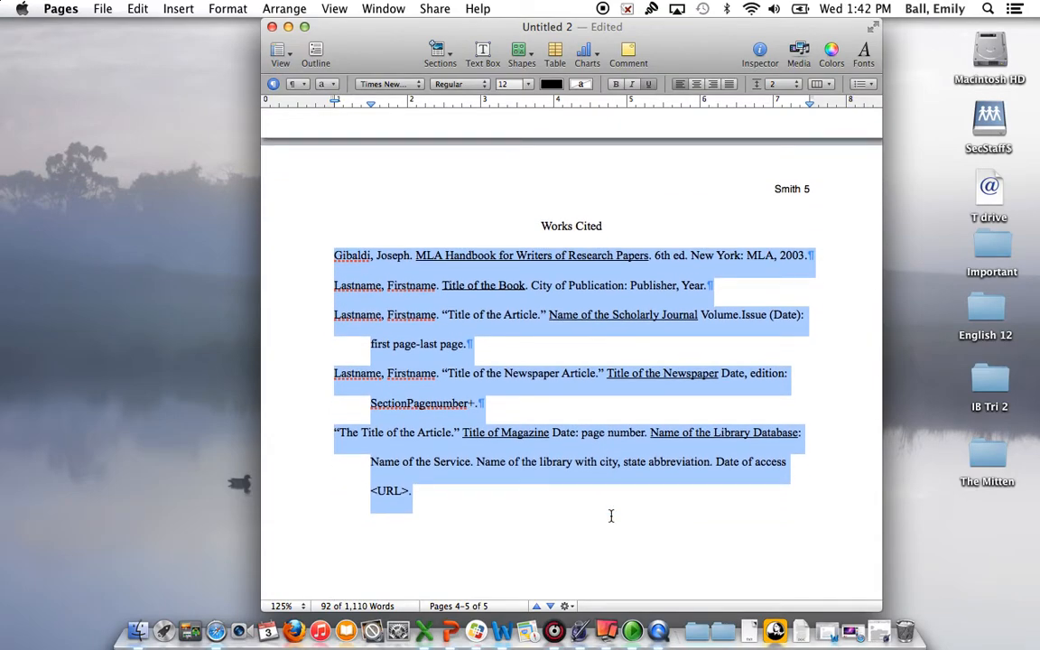
scroll(610, 515, "up", 2)
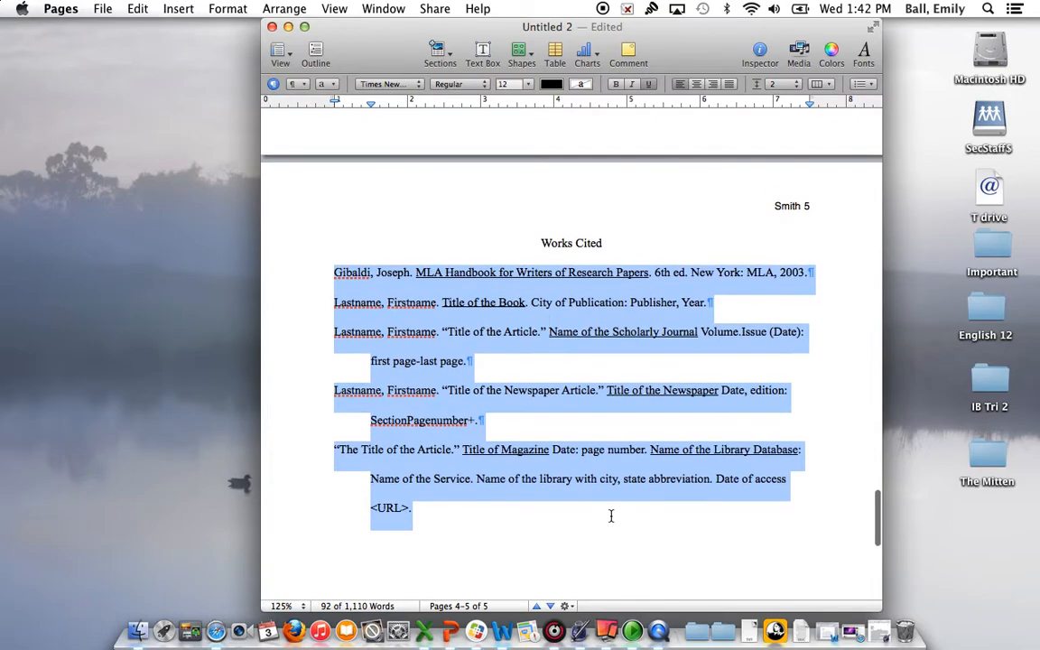
Format the last name and page number in the page header as Times New Roman, size 12.
scroll(610, 515, "up", 10)
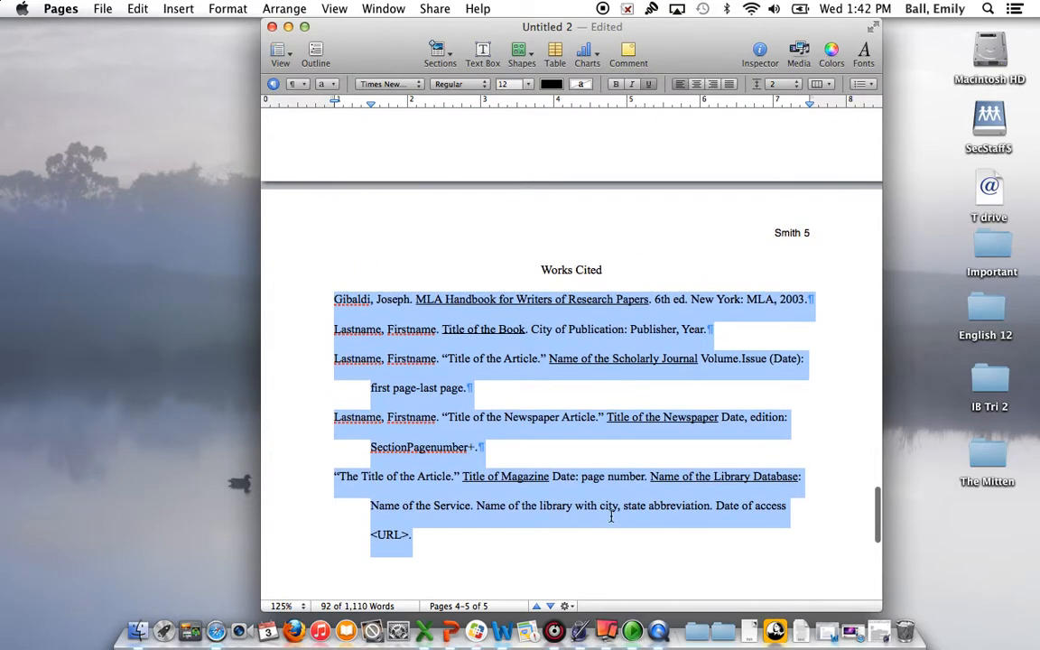
scroll(610, 515, "up", 8)
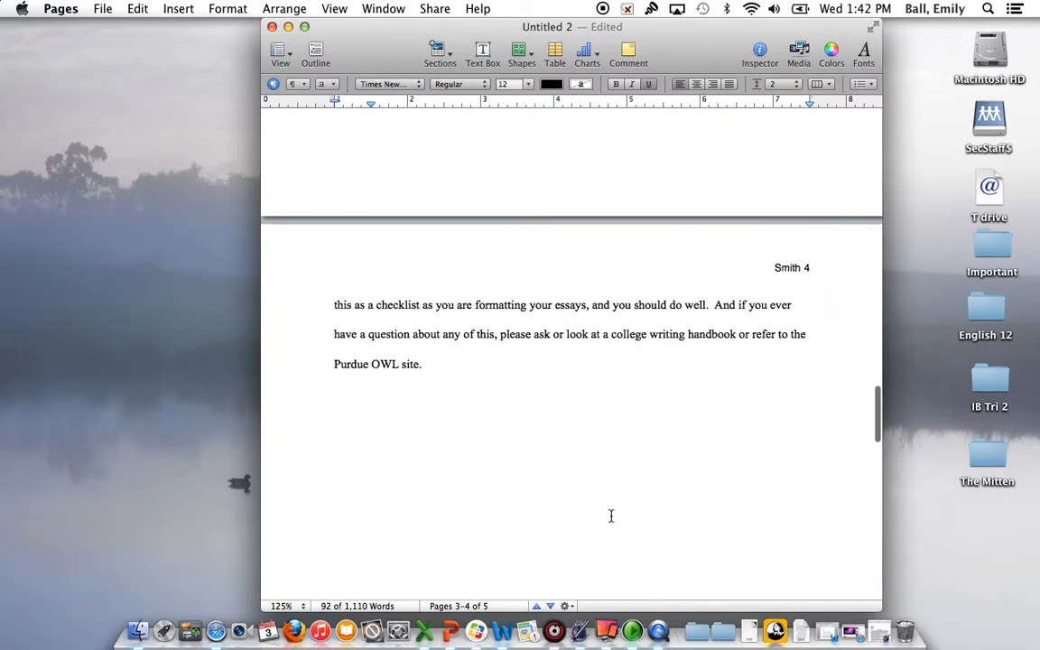
scroll(610, 516, "up", 20)
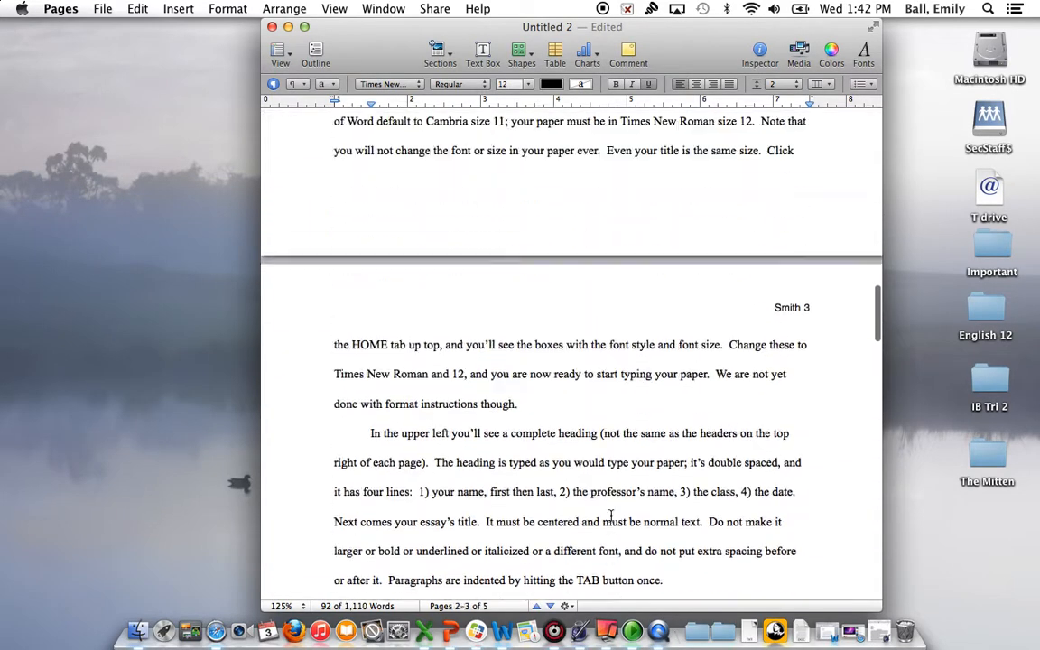
scroll(610, 517, "up", 5)
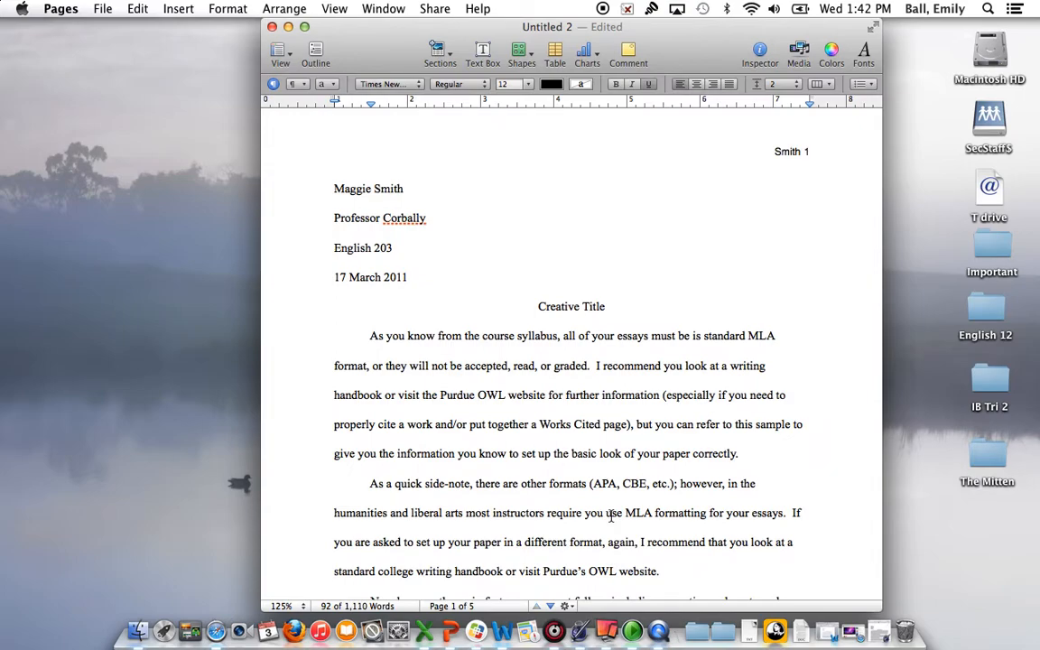
left_click(800, 149)
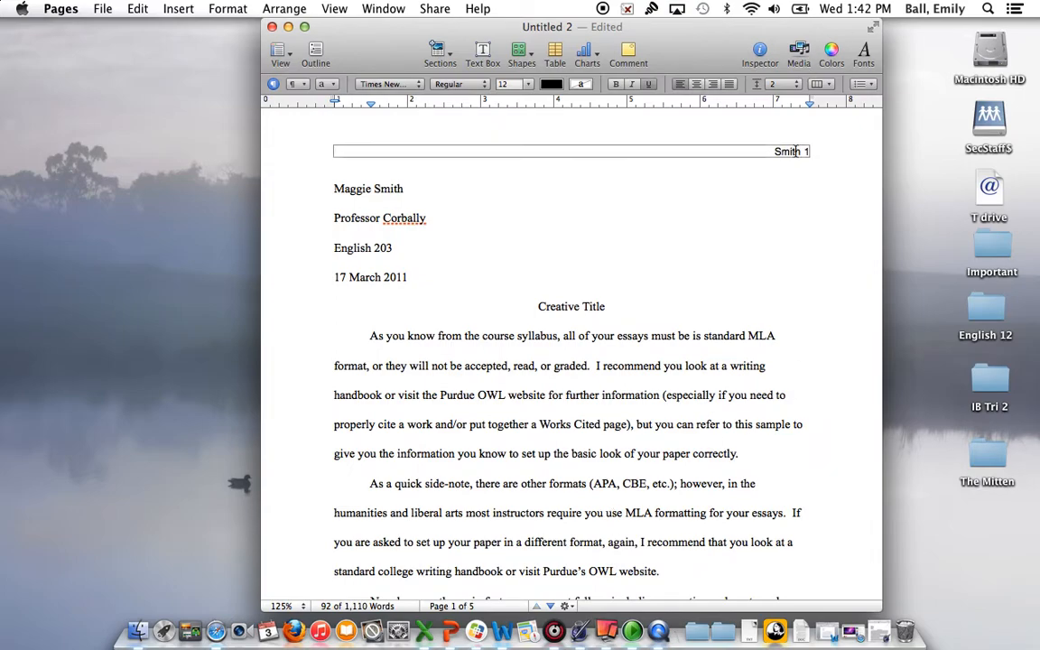
double_click(793, 151)
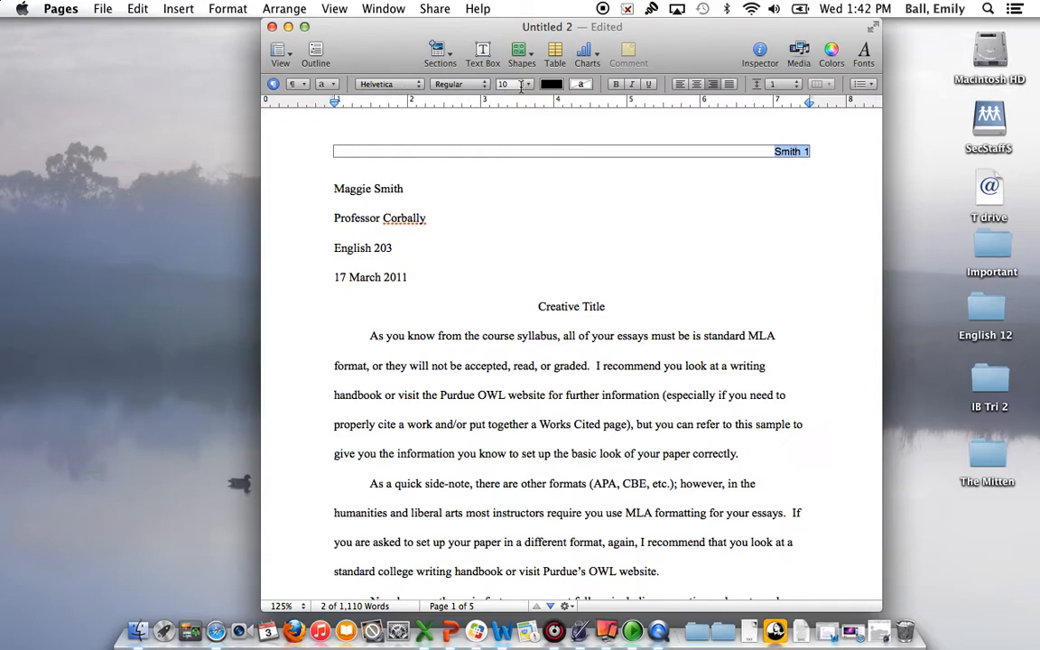
left_click(527, 84)
left_click(515, 124)
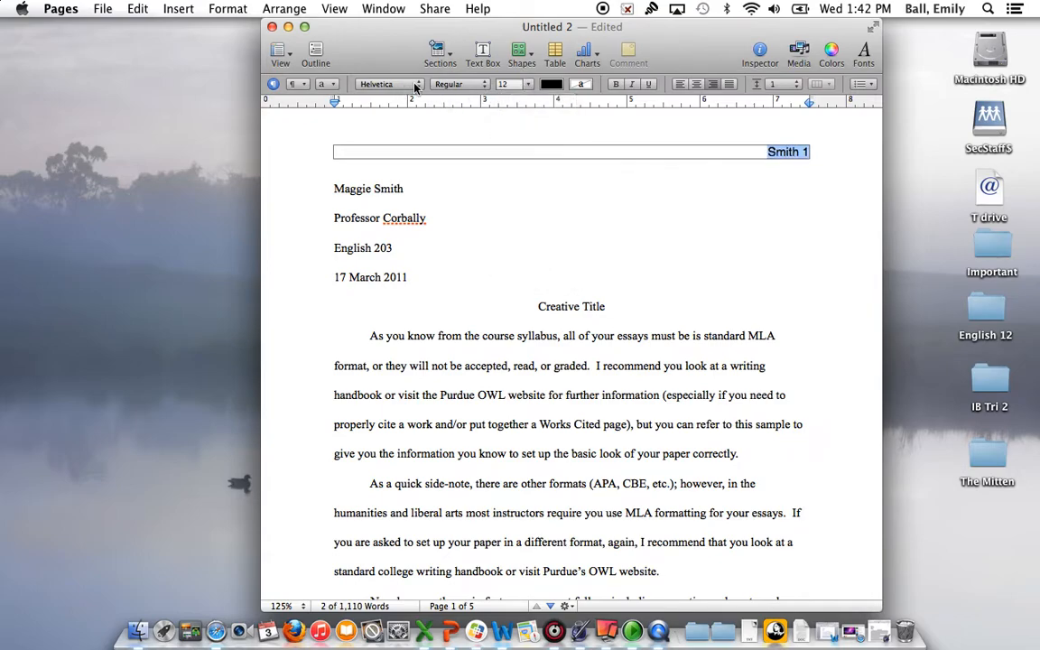
left_click(416, 86)
scroll(384, 171, "up", 5)
scroll(383, 171, "up", 3)
scroll(384, 172, "down", 15)
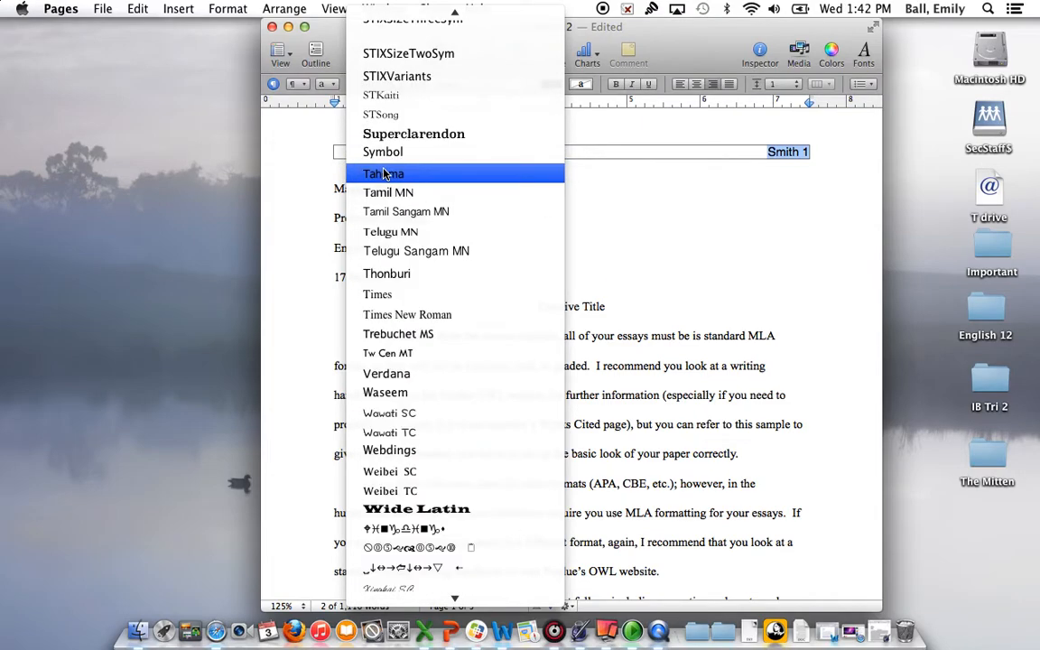
left_click(410, 314)
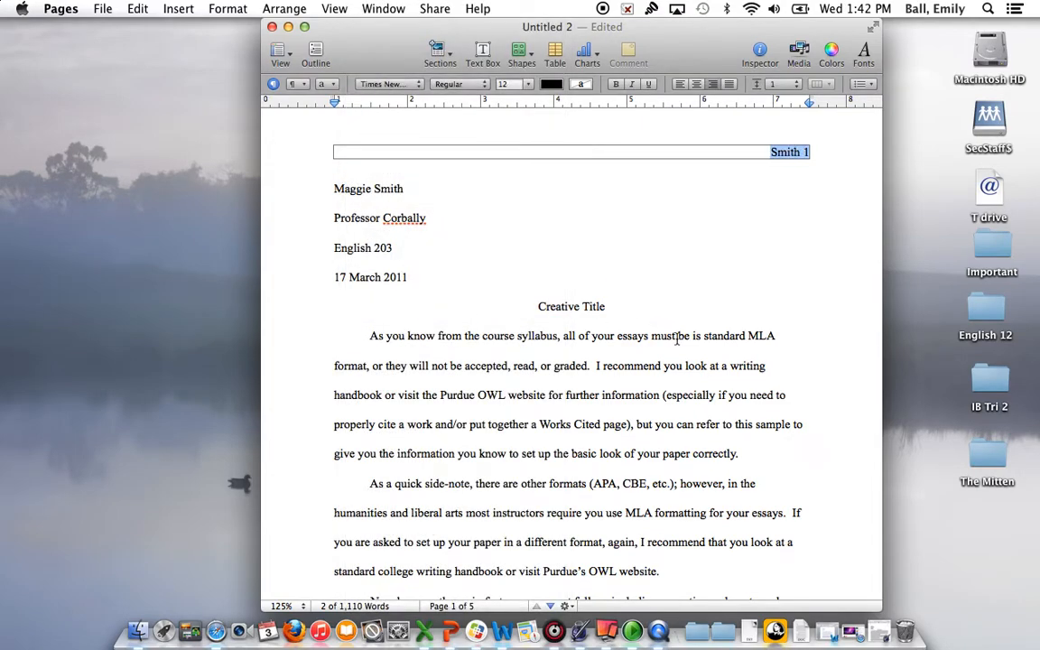
left_click(710, 336)
scroll(673, 394, "down", 15)
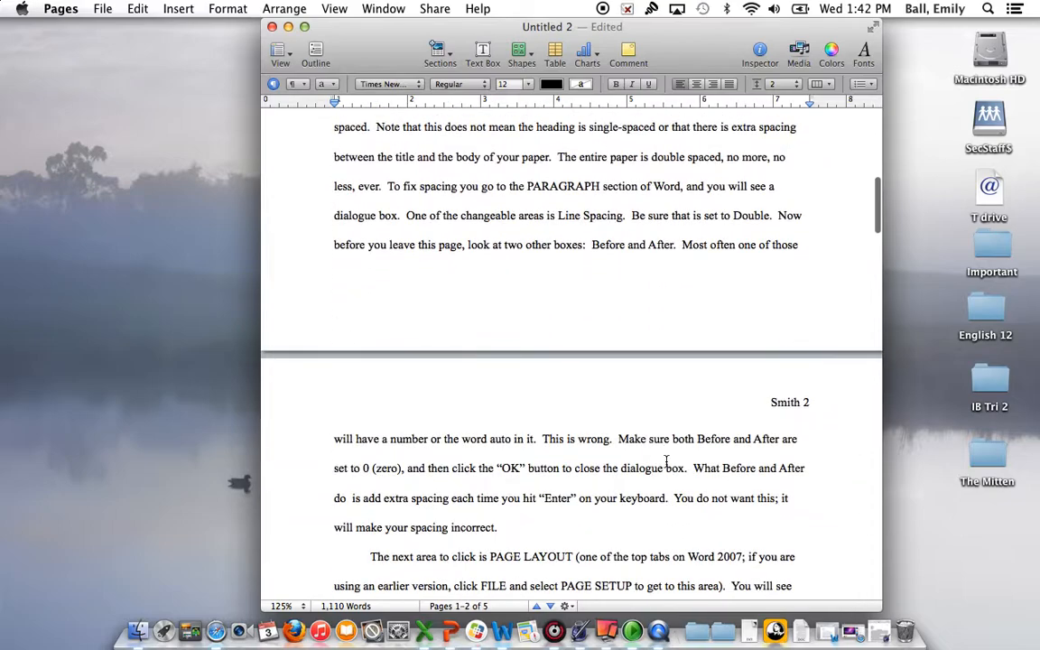
left_click(660, 636)
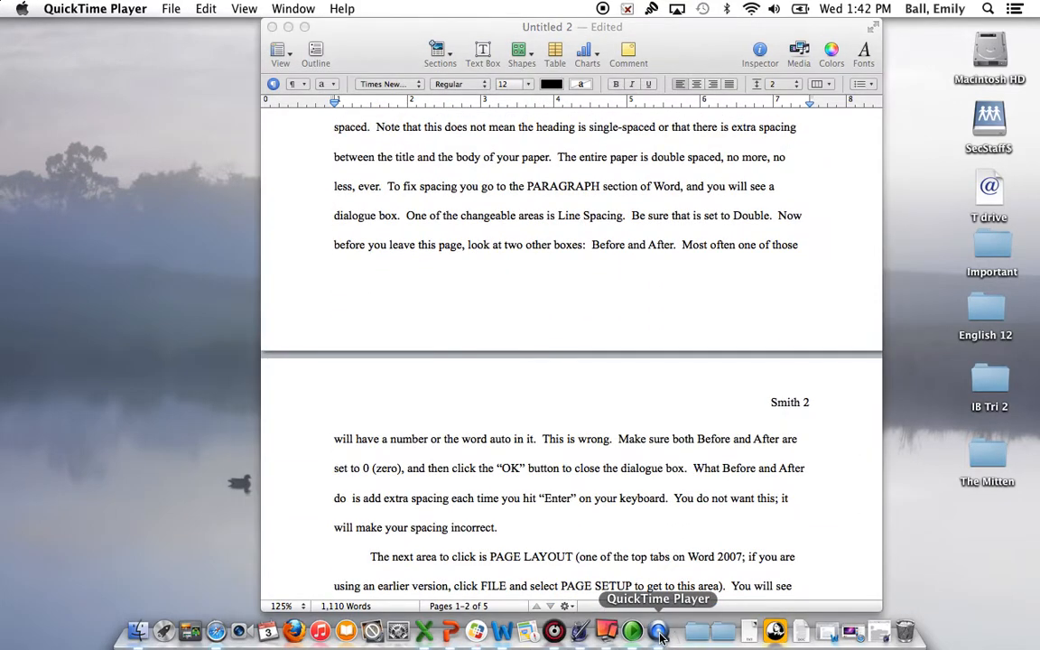
right_click(660, 636)
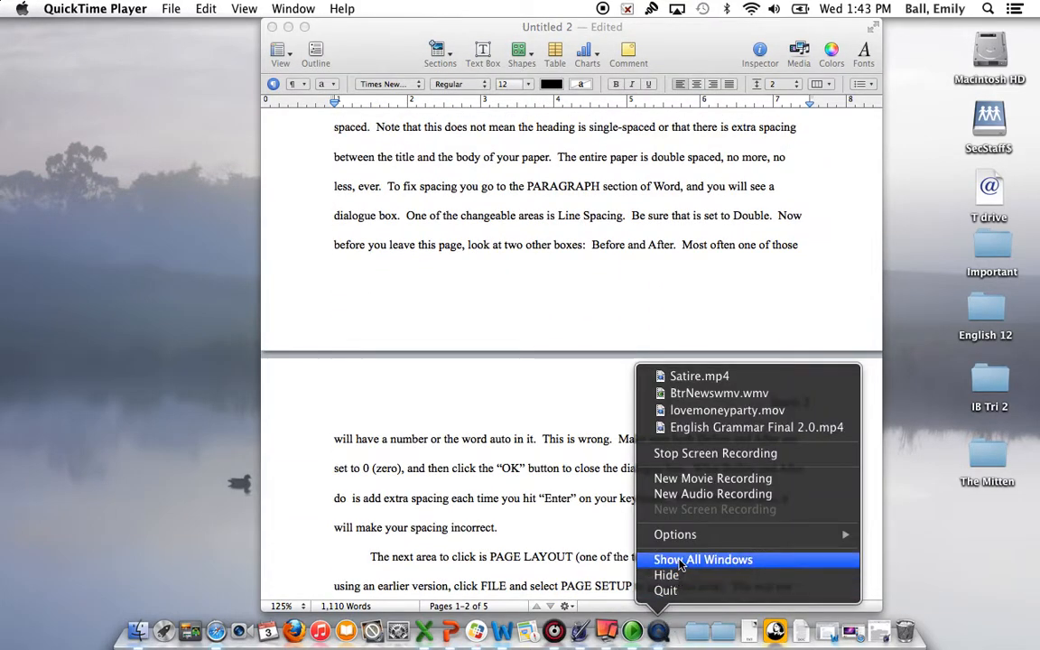